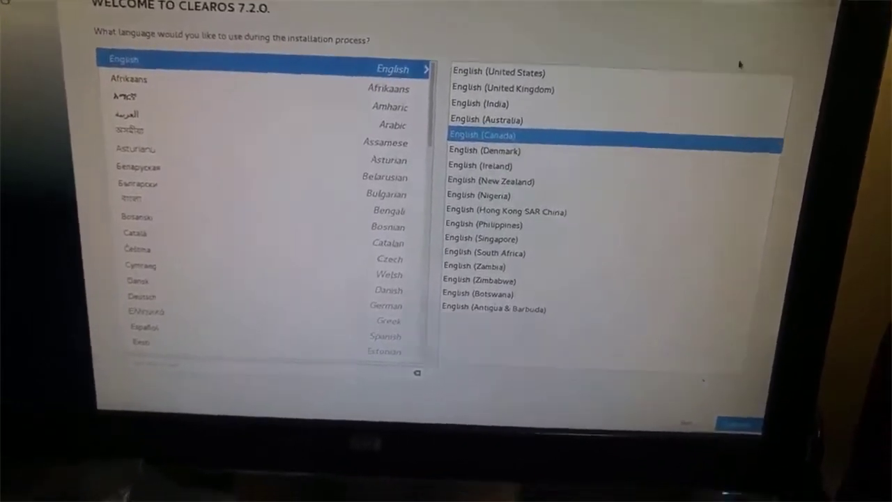
- Confirm English (Canada) as the installer language and continue
key(Return)
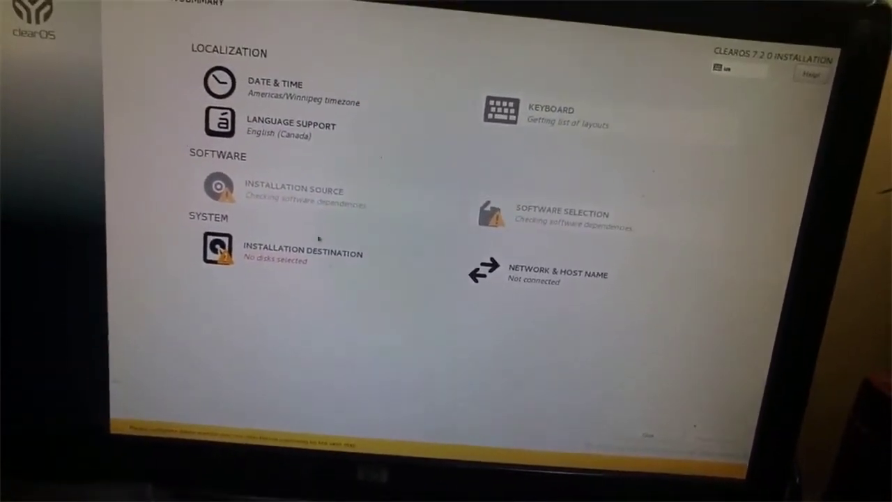
- Set the time zone to Americas/Vancouver by picking Vancouver on the Date & Time map
click(309, 110)
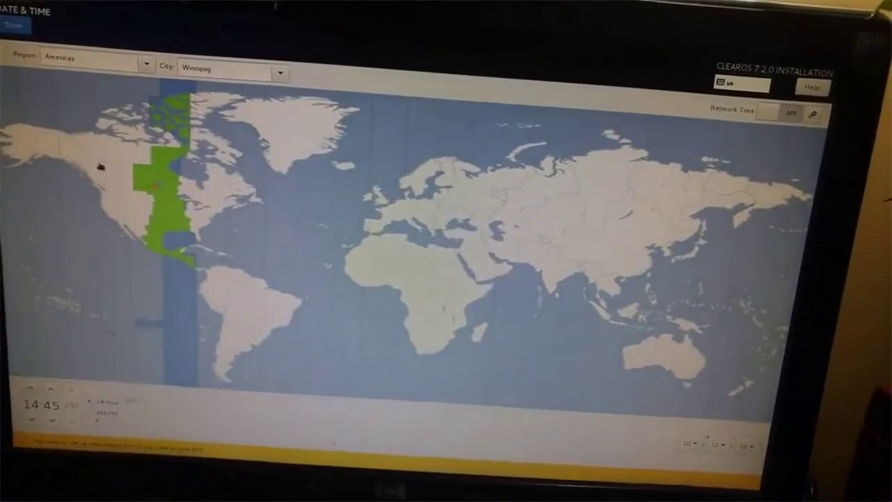
click(101, 169)
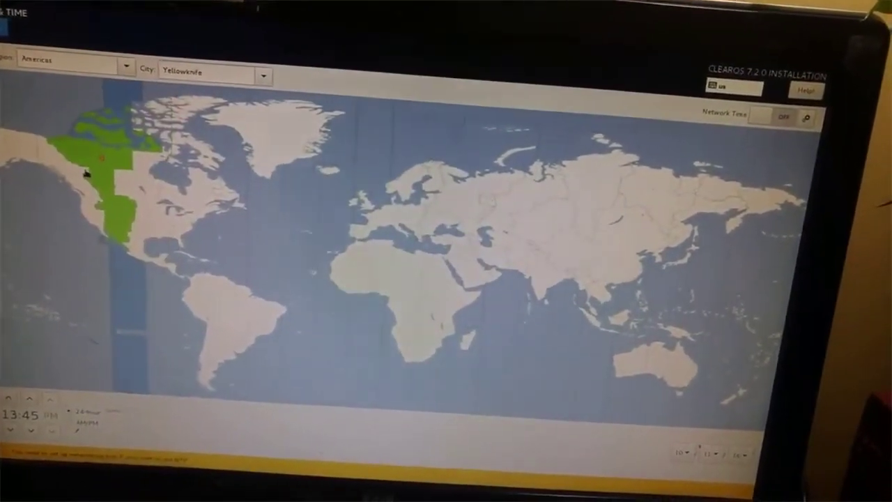
click(82, 172)
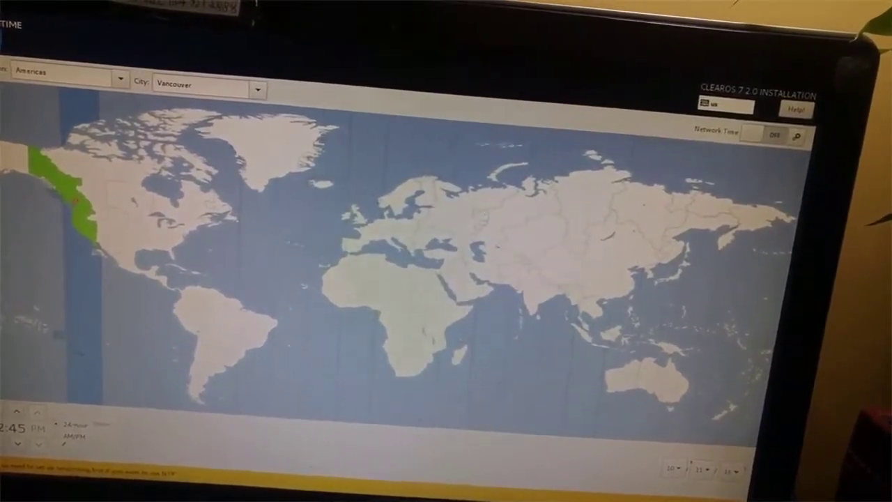
click(7, 43)
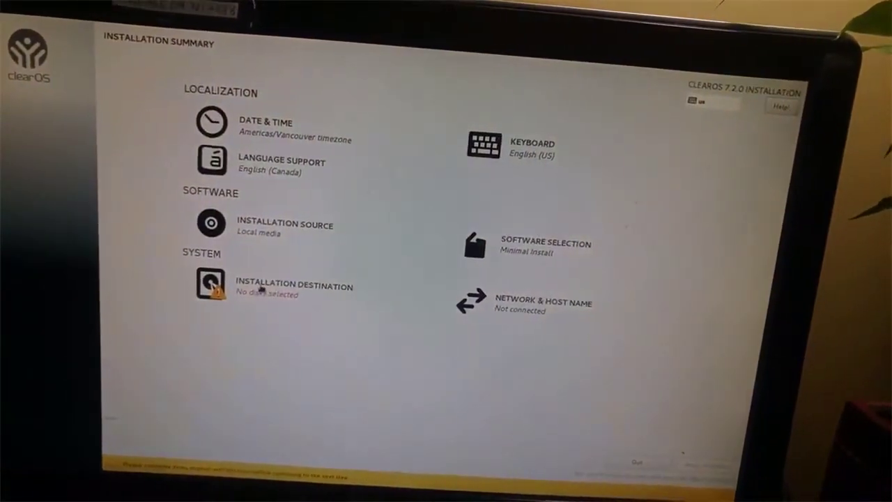
- Keep the sda disk with automatic partitioning as destination and begin the installation
click(265, 291)
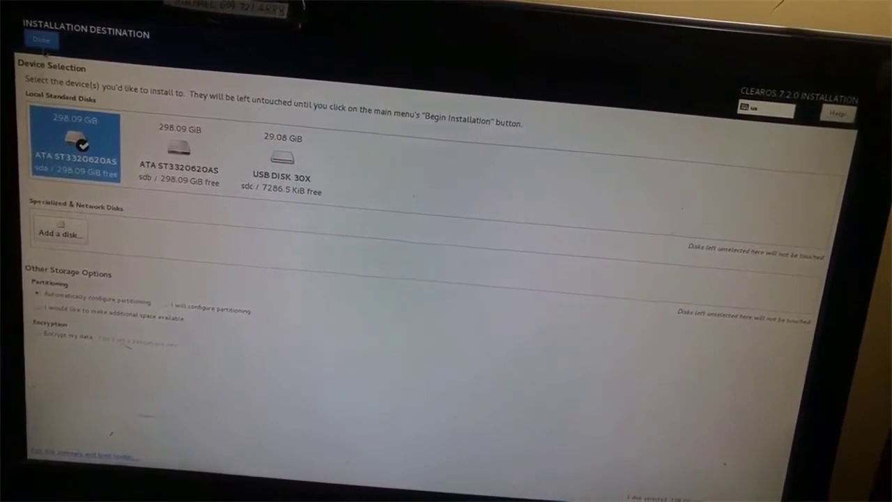
click(45, 43)
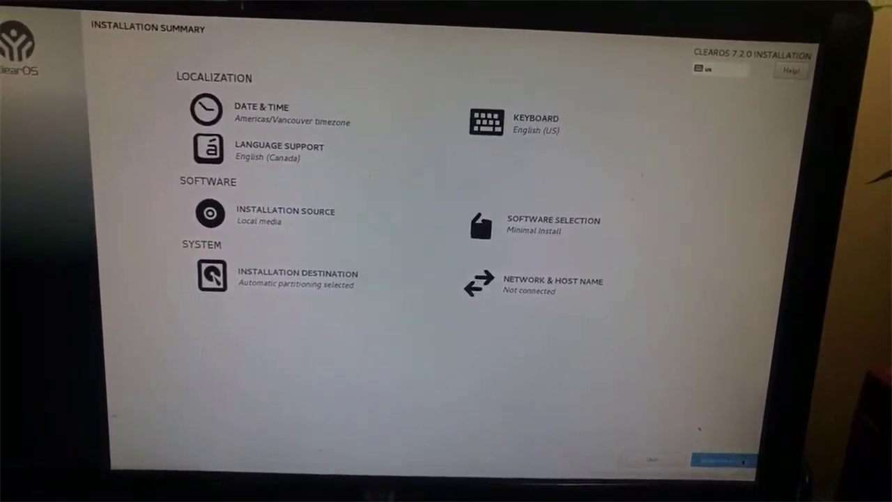
click(725, 453)
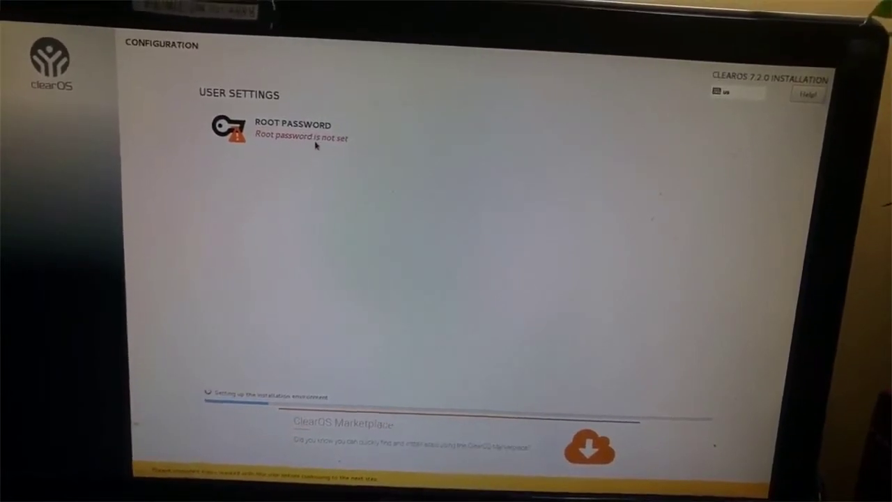
- Enter and confirm the root password while the installation runs
click(309, 145)
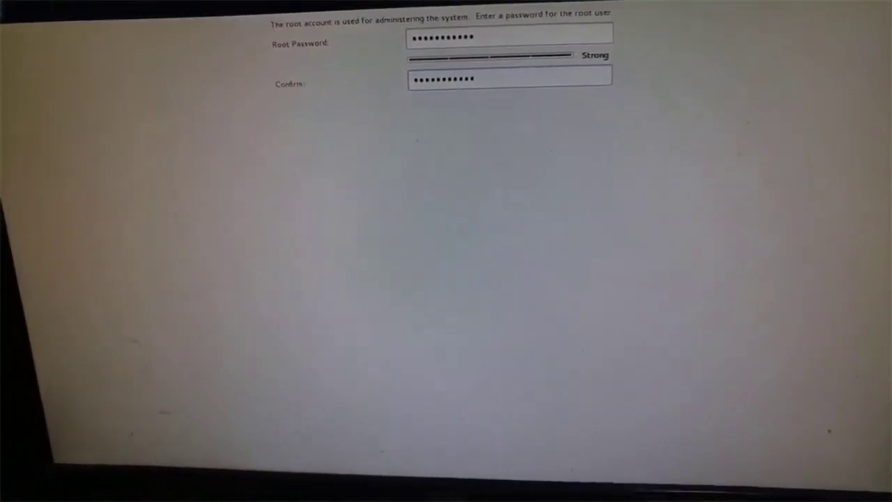
key(Return)
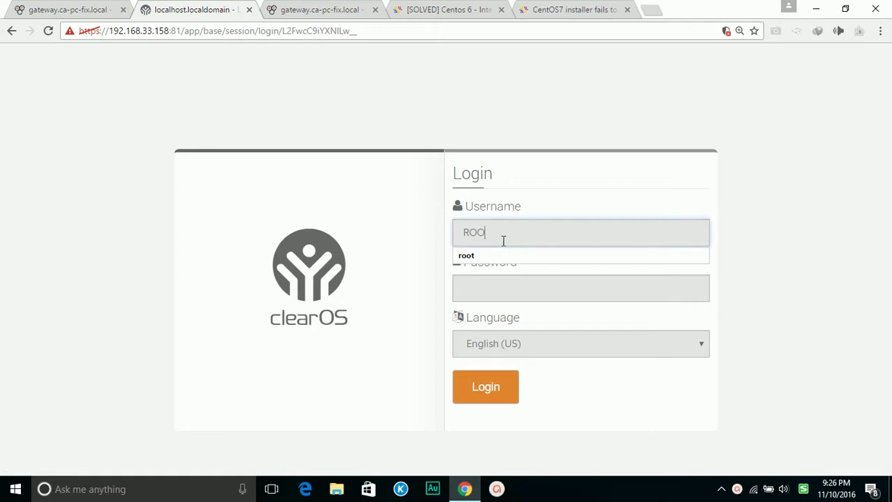
- Log in to Webconfig as root with the administrator password
text(root)
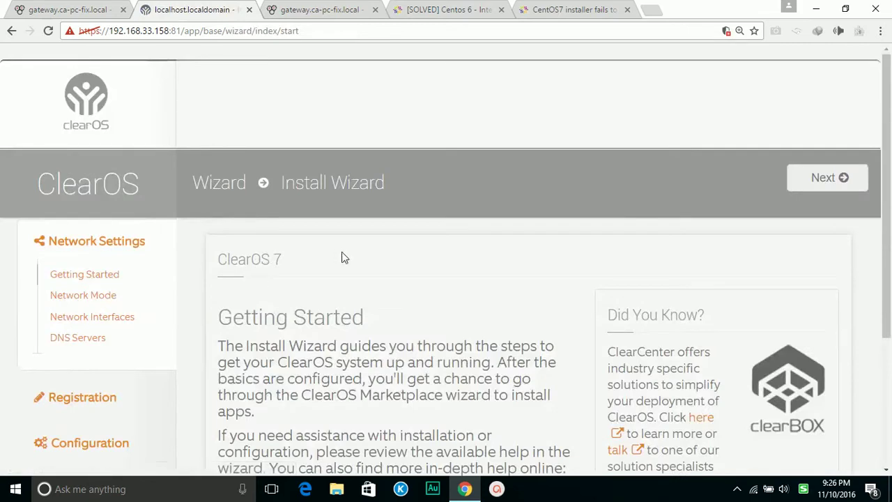
- Reset the page zoom and keep Private Server Mode as the network mode
scroll(420, 274, down, 2)
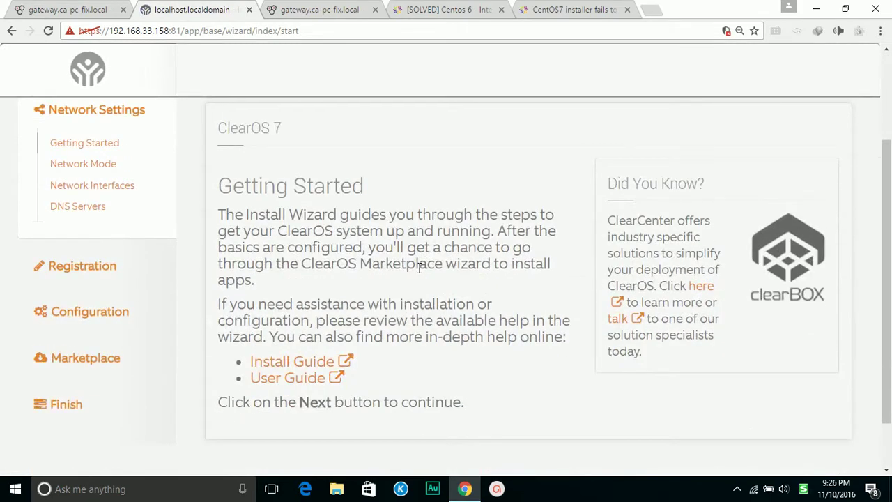
key(ctrl+0)
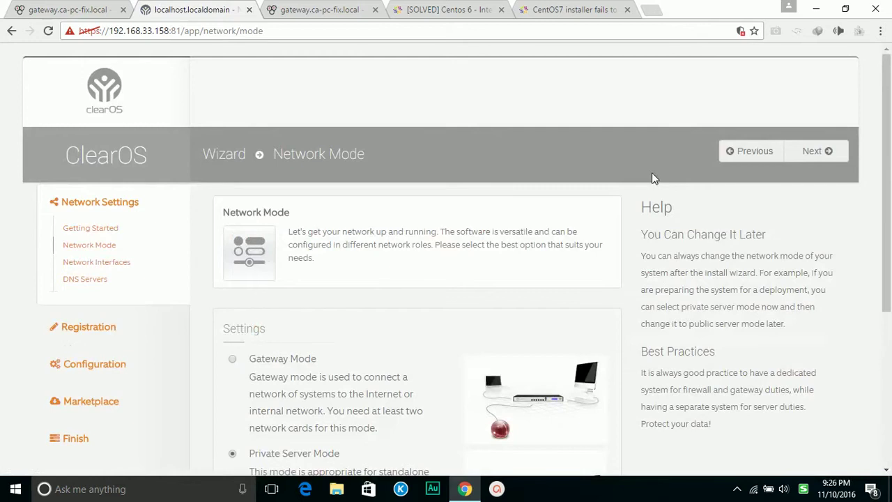
scroll(647, 176, down, 2)
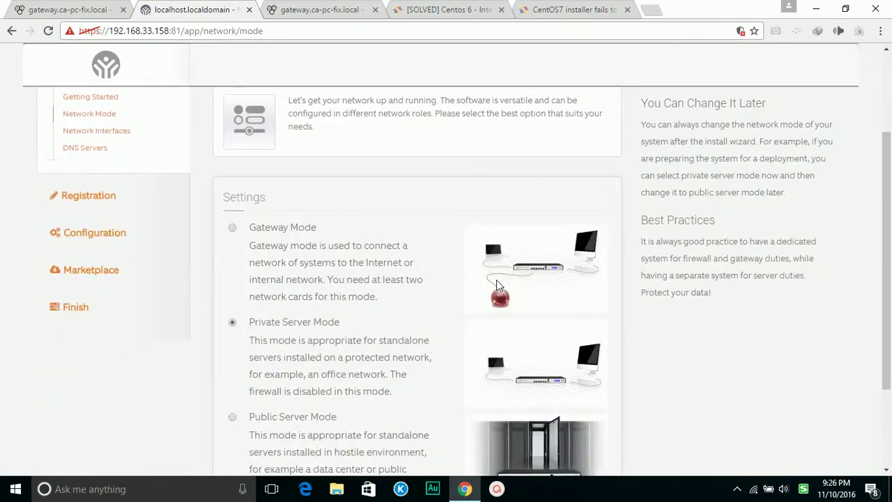
scroll(359, 347, down, 1)
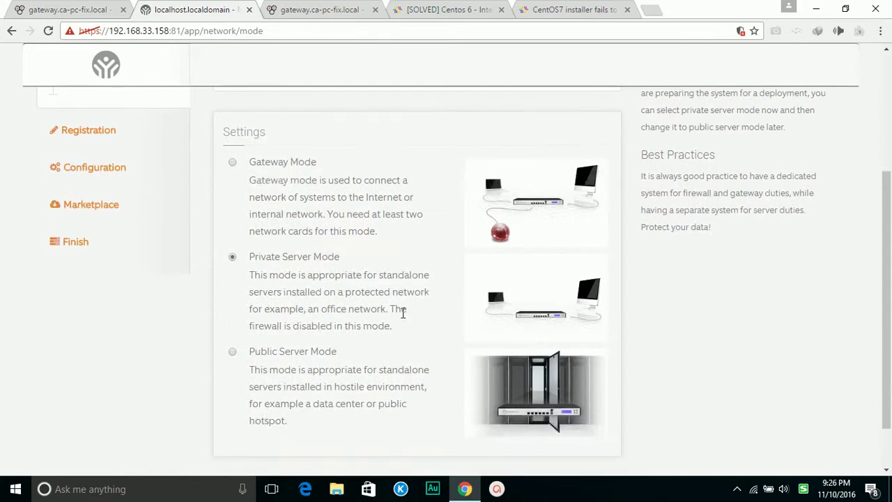
scroll(404, 313, up, 3)
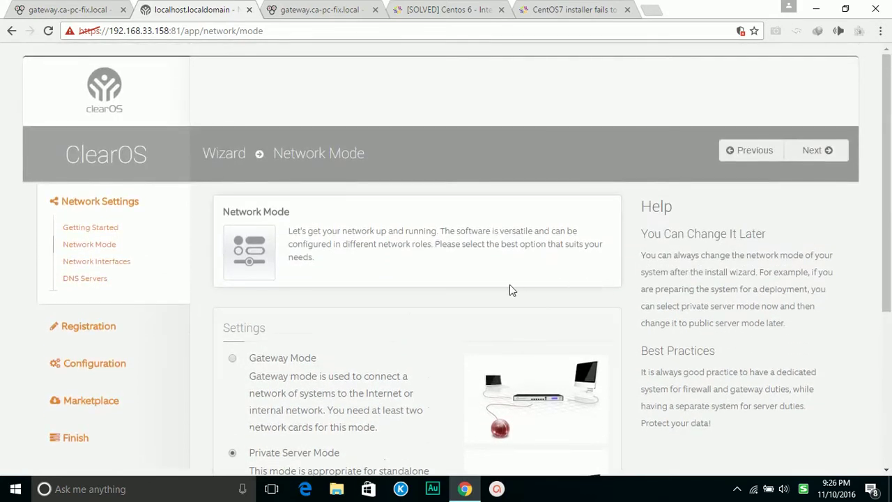
click(813, 151)
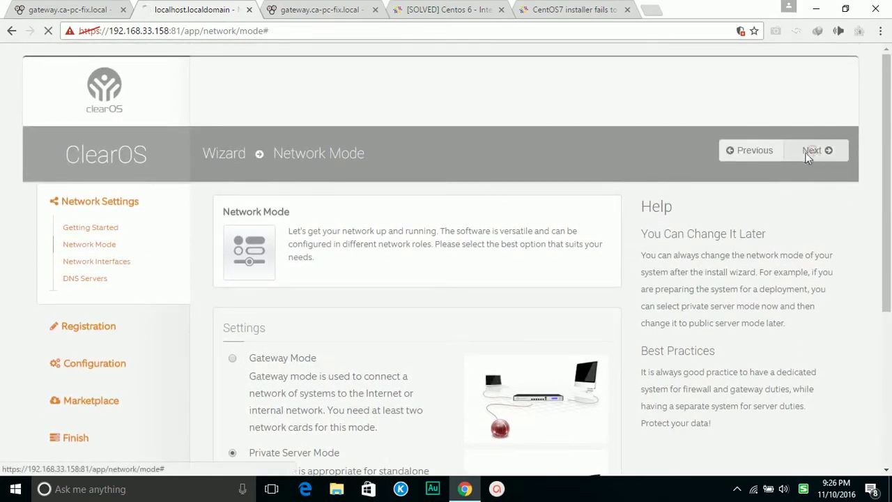
scroll(386, 307, down, 2)
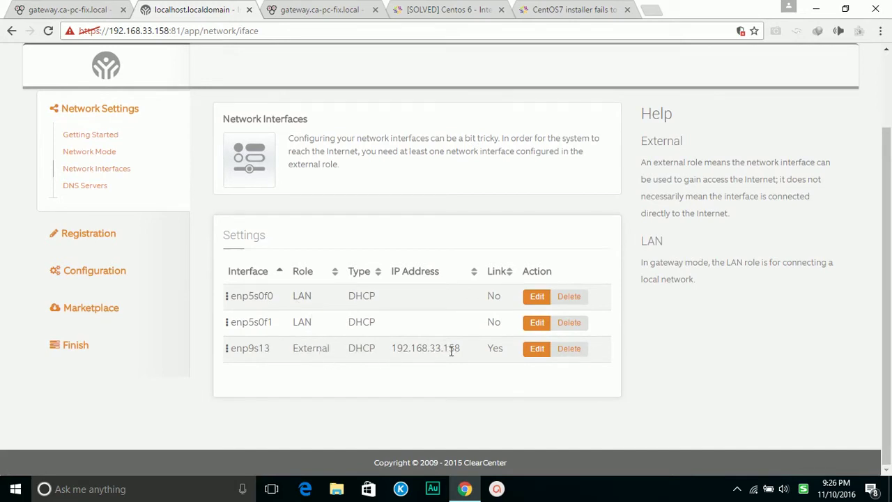
- Review the interfaces (enp9s13 External, 192.168.33.158) and continue without changes
drag(465, 348, 410, 347)
click(408, 347)
drag(301, 351, 451, 350)
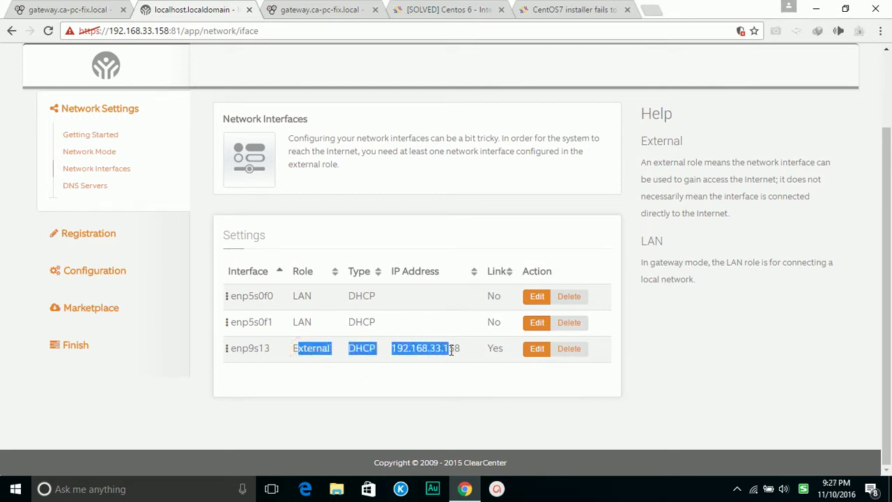
click(349, 297)
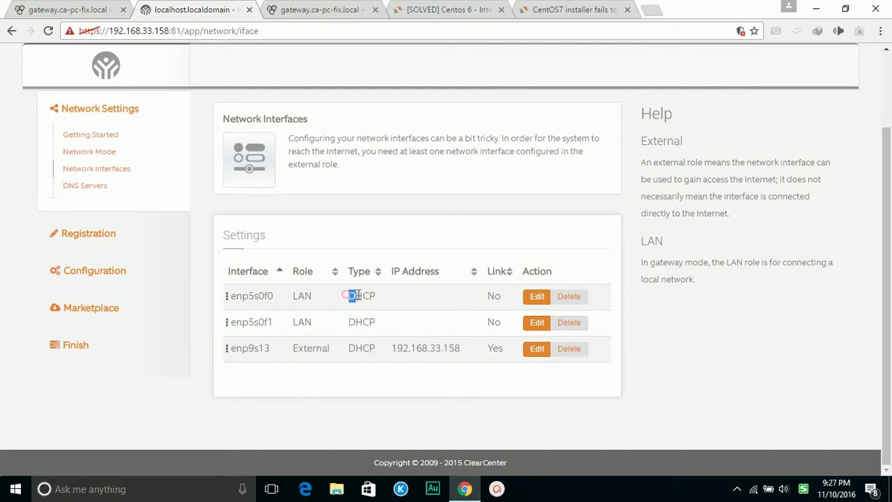
click(398, 297)
scroll(437, 302, up, 2)
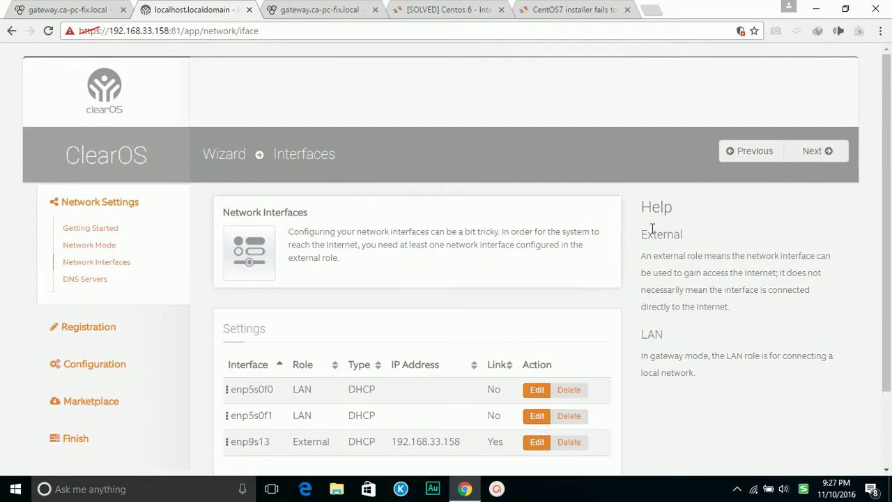
click(816, 152)
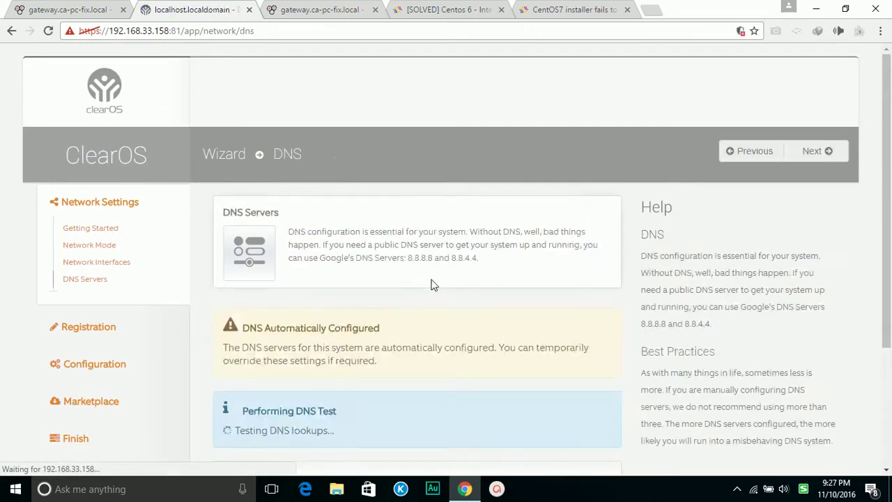
- Set the DNS servers to 8.8.8.8 and 8.8.4.4 and submit them
scroll(432, 284, down, 2)
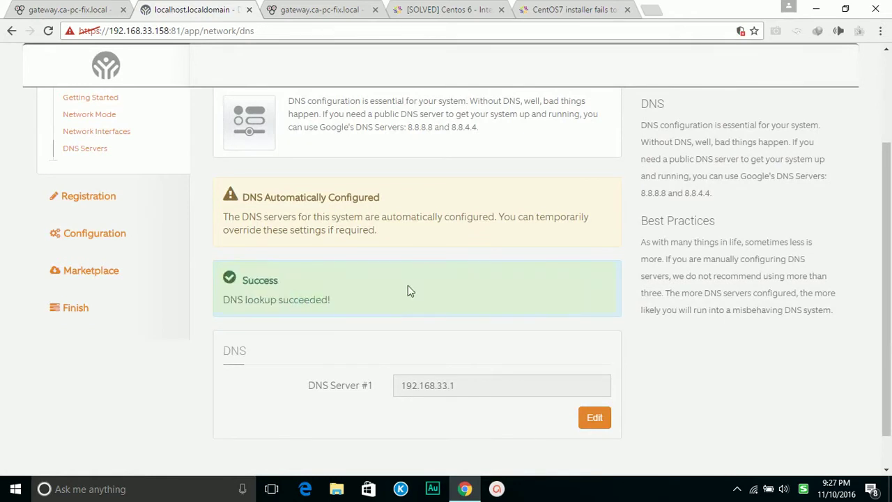
click(593, 417)
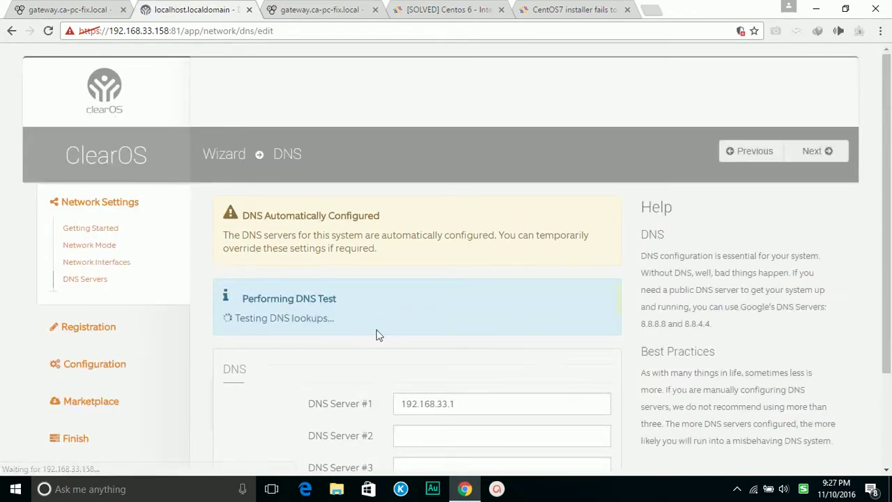
double_click(471, 403)
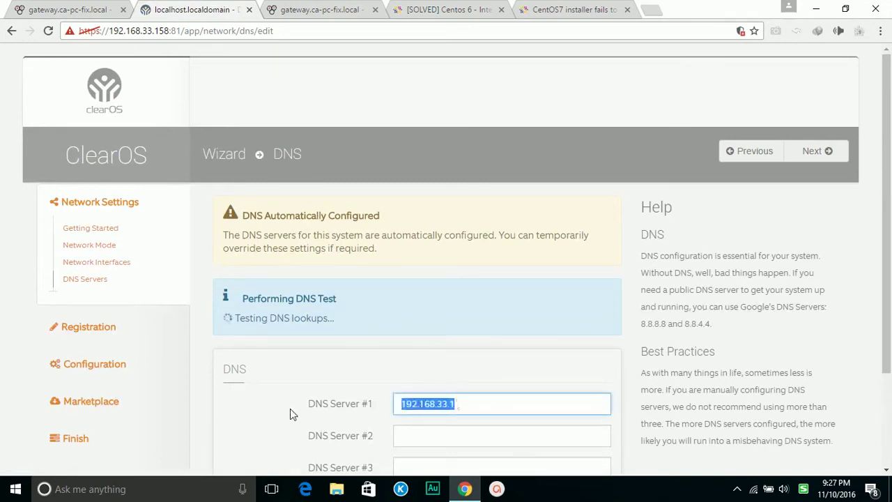
text(8.8.8.8)
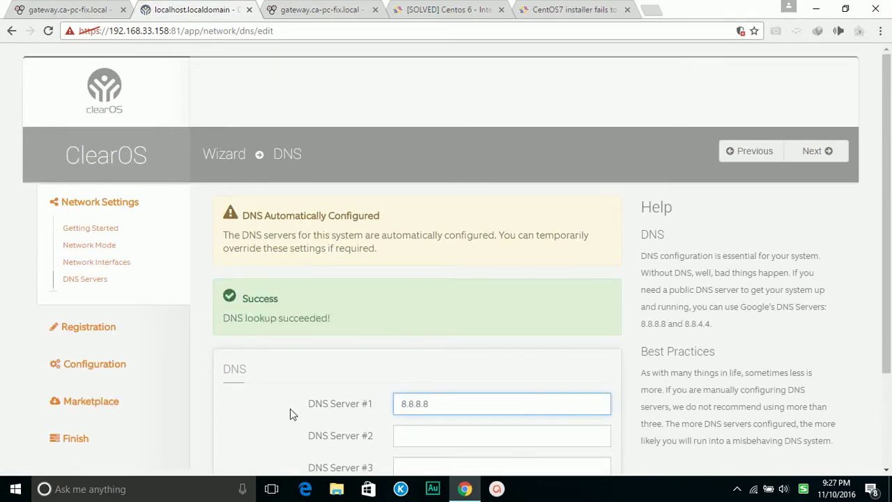
key(Tab)
text(8)
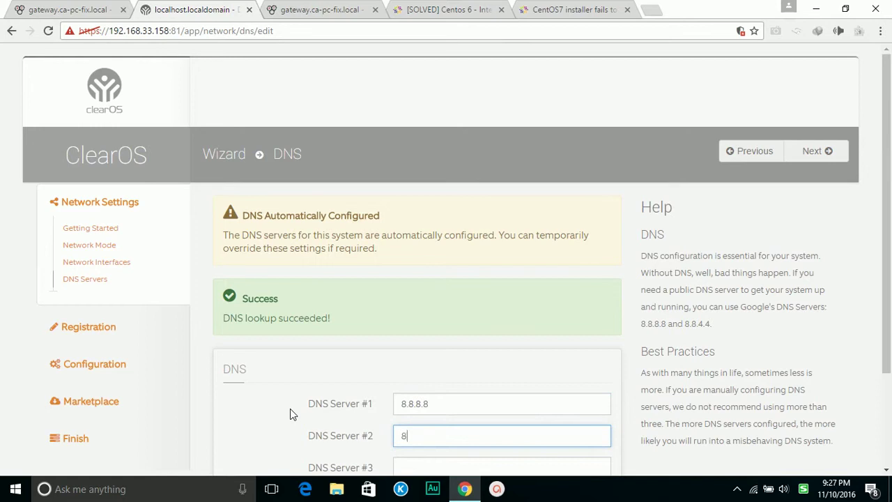
text(.8.4.4)
click(816, 152)
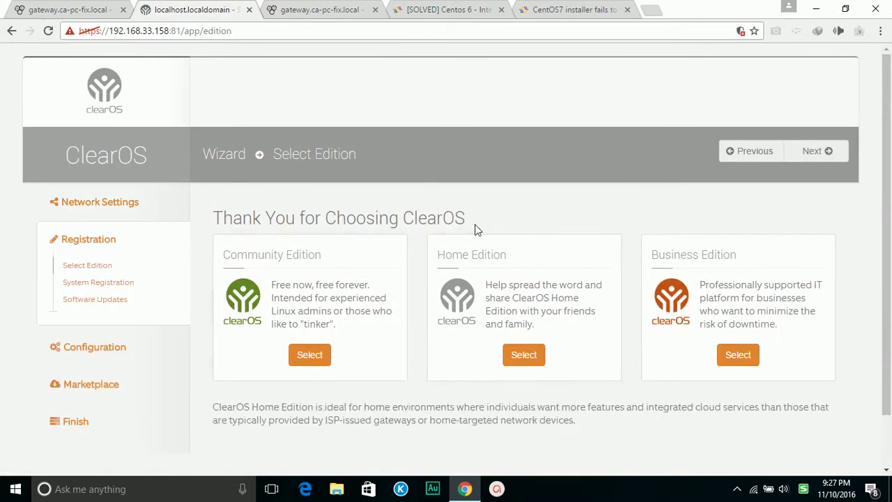
- Select the free Community Edition and proceed to System Registration
mouse_move(300, 375)
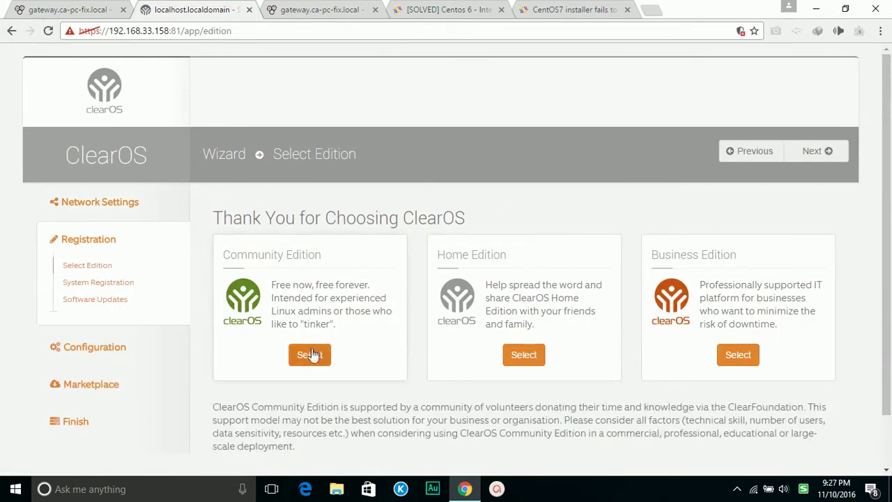
click(310, 354)
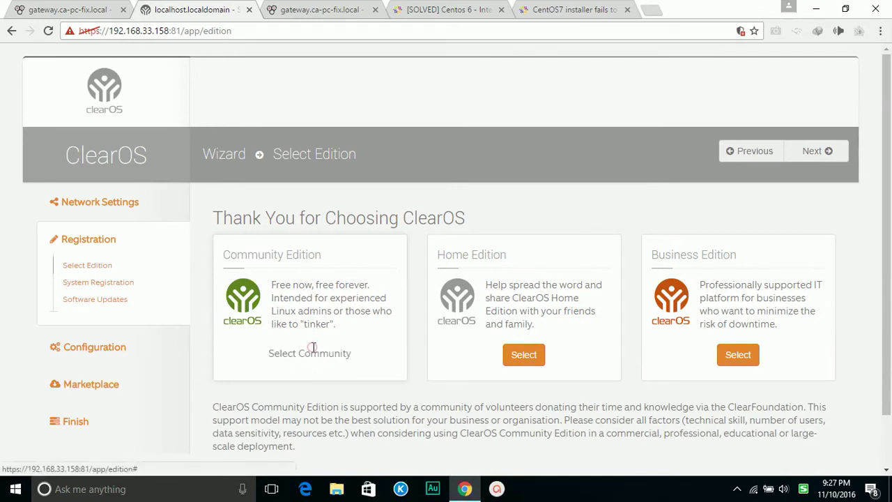
mouse_move(713, 248)
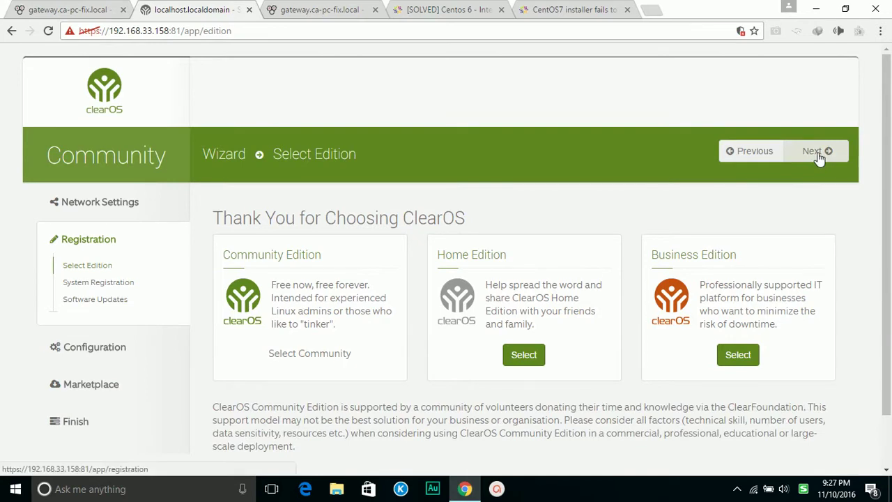
scroll(651, 206, down, 1)
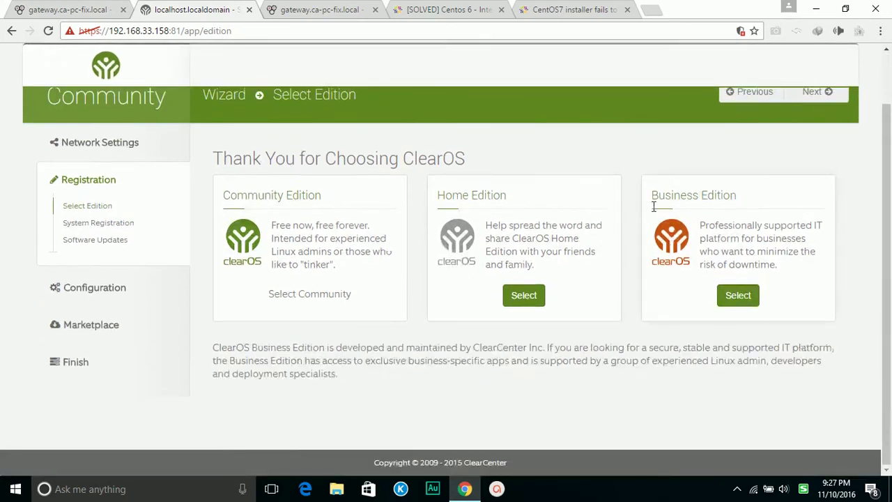
click(835, 100)
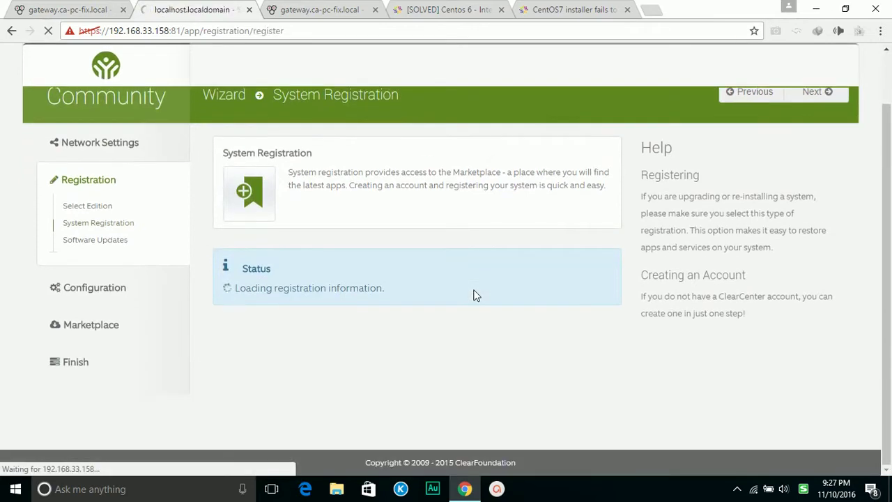
- Enter the ClearCenter account name and password in the registration form
scroll(477, 293, down, 2)
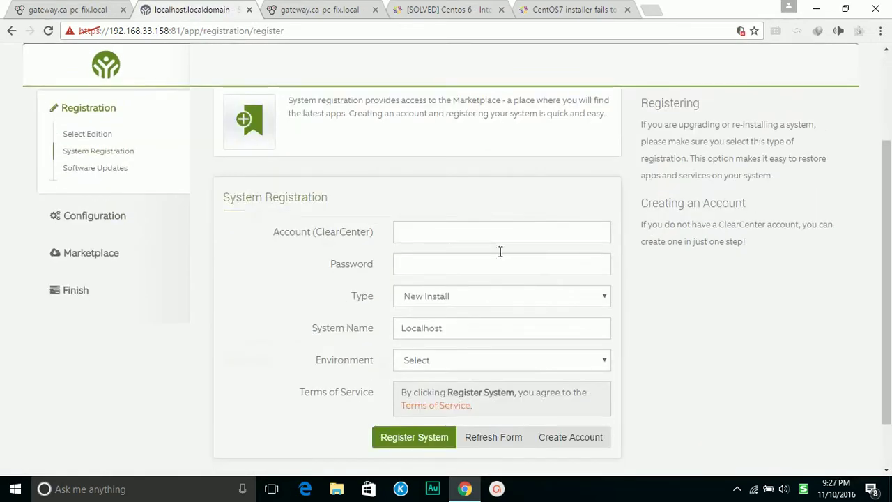
click(324, 233)
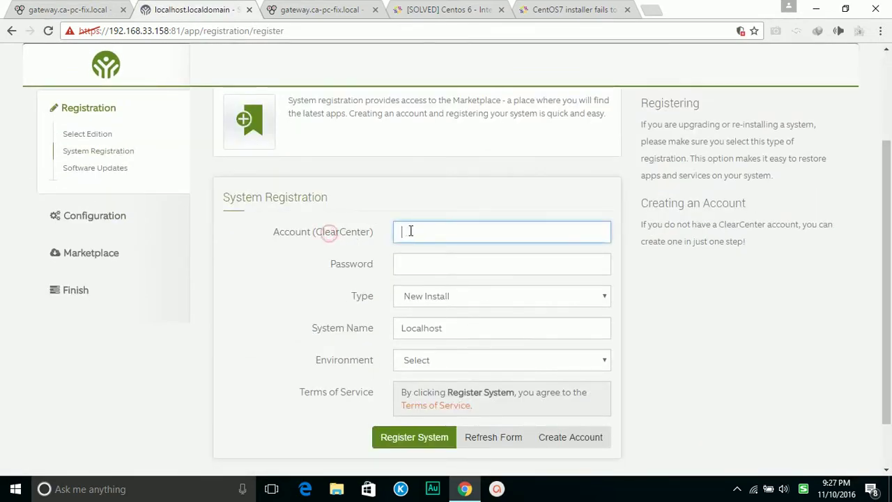
click(410, 231)
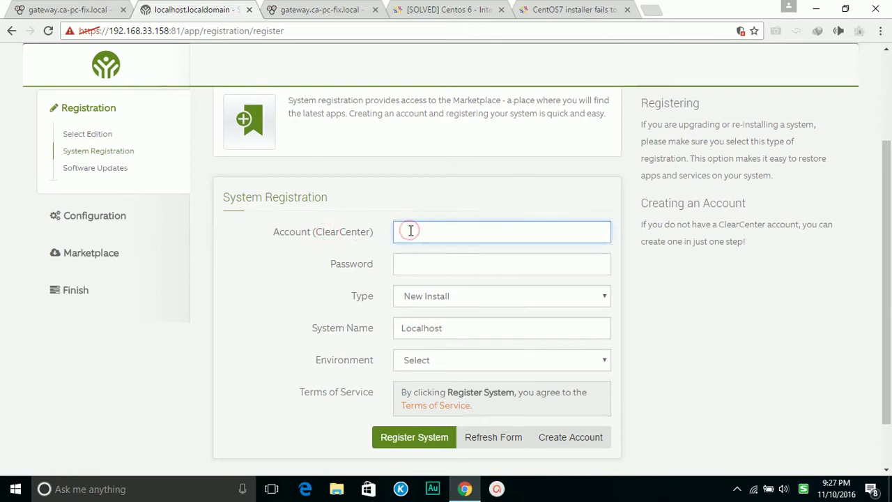
text(d)
drag(456, 238, 341, 238)
key(BackSpace)
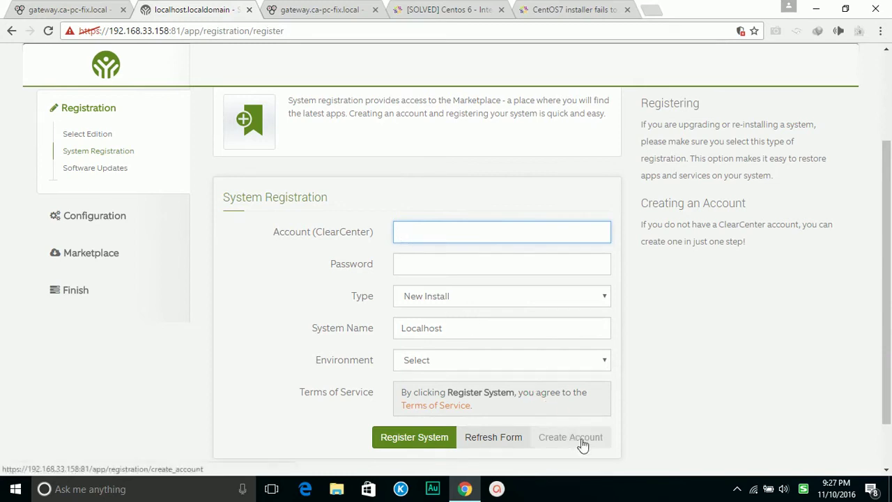
click(411, 229)
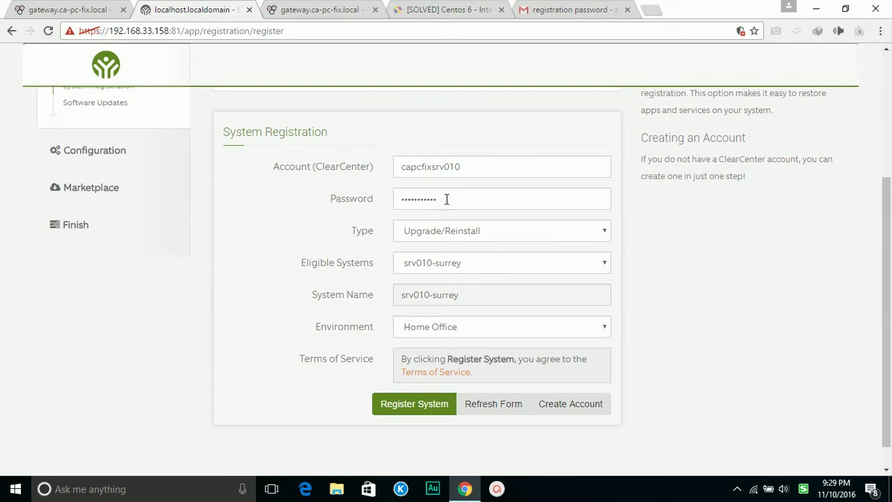
- Set type Upgrade/Reinstall, system srv010-surrey and environment Home Office
click(502, 232)
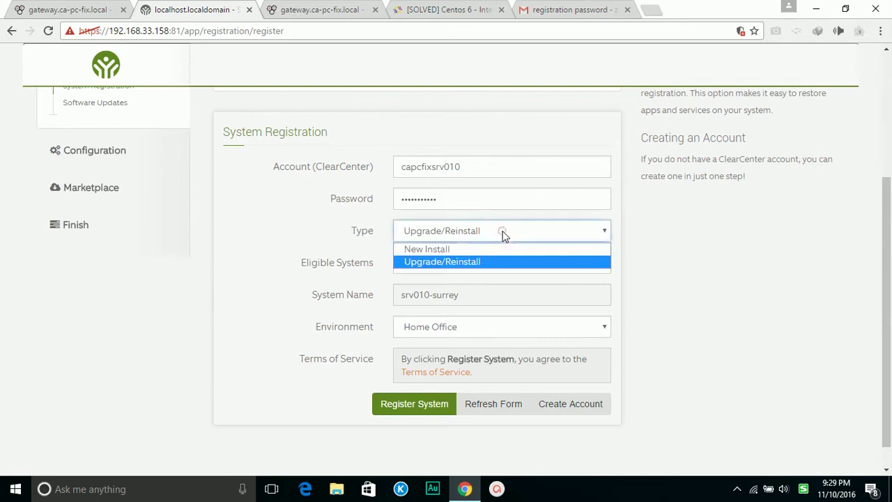
click(449, 262)
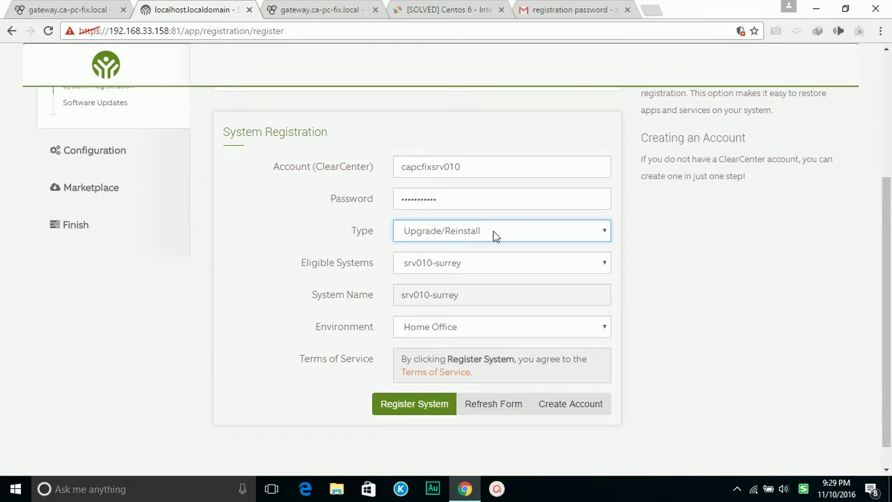
click(431, 414)
scroll(801, 357, up, 1)
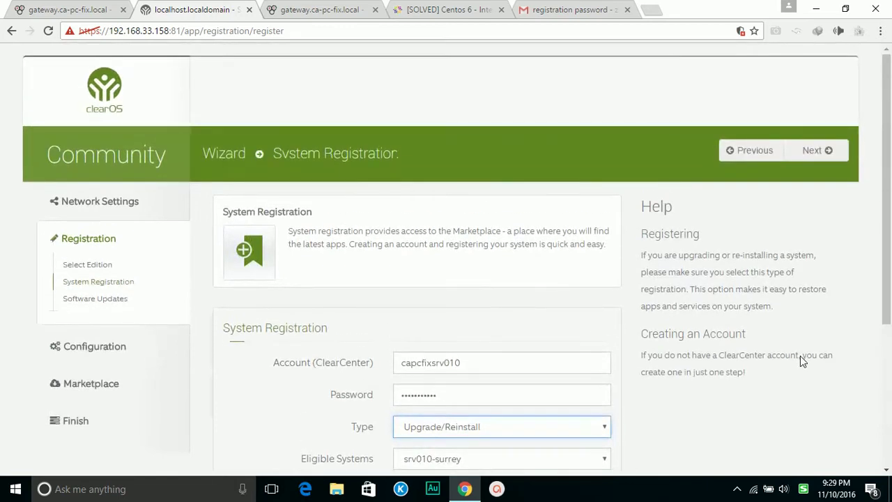
scroll(800, 357, down, 3)
scroll(798, 357, up, 2)
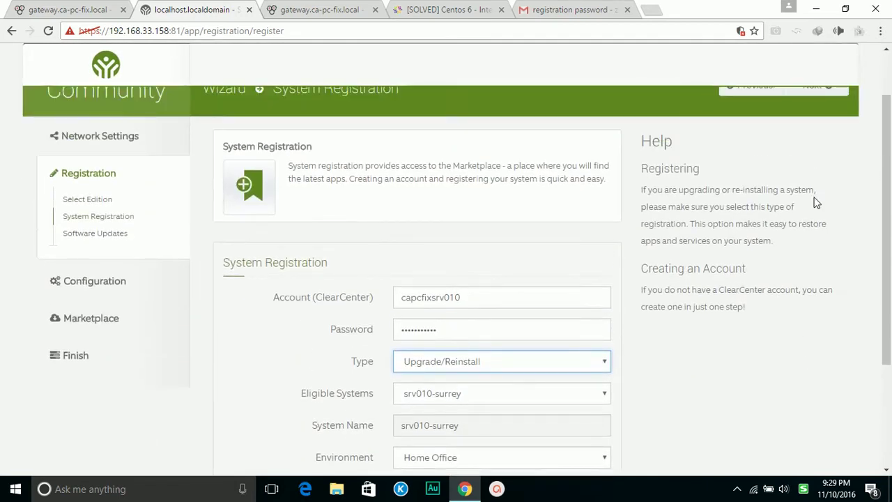
- Dismiss the registration error and register the system with ClearCenter as srv010-surrey
click(821, 92)
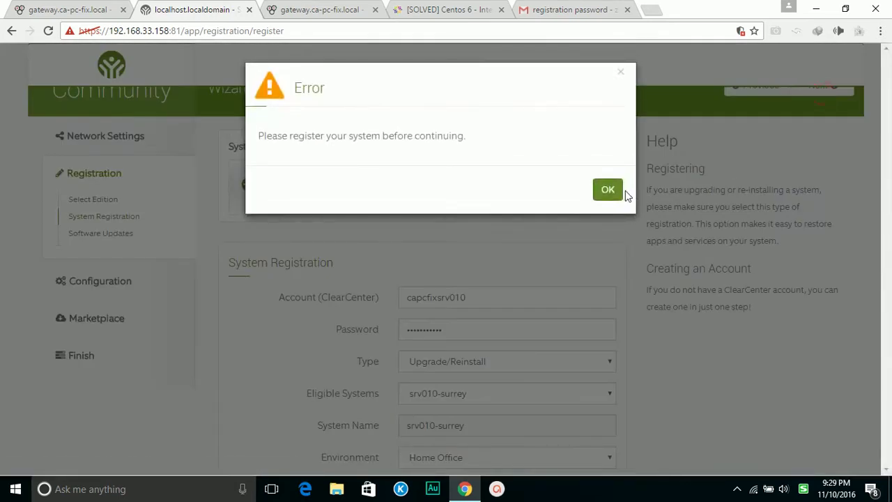
click(620, 191)
scroll(679, 348, down, 3)
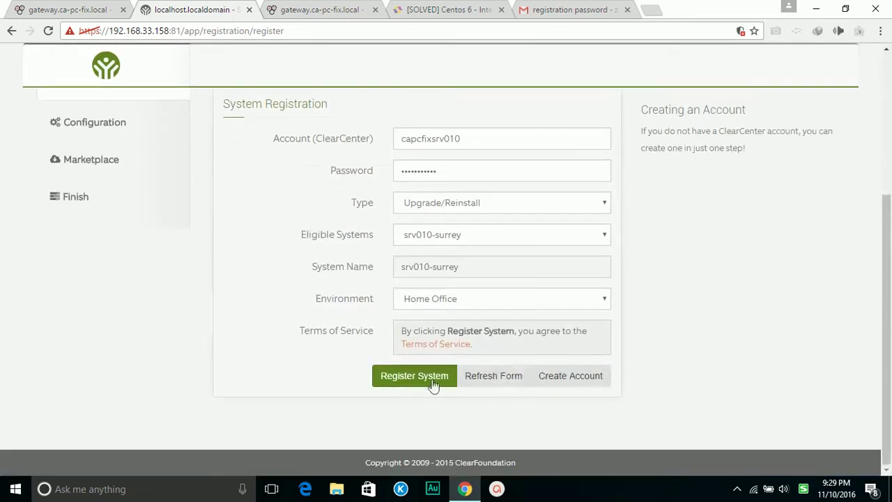
click(418, 383)
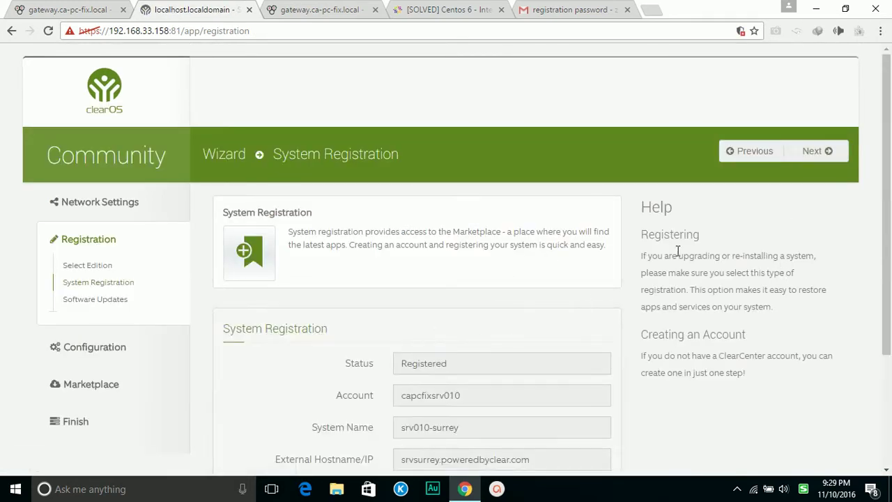
click(812, 152)
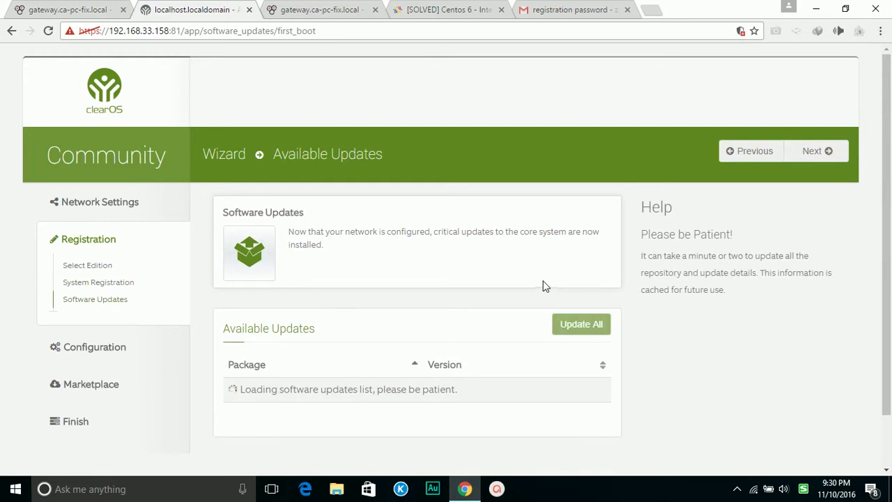
- Install every listed package with Update All, then continue once installation completes
scroll(545, 283, down, 1)
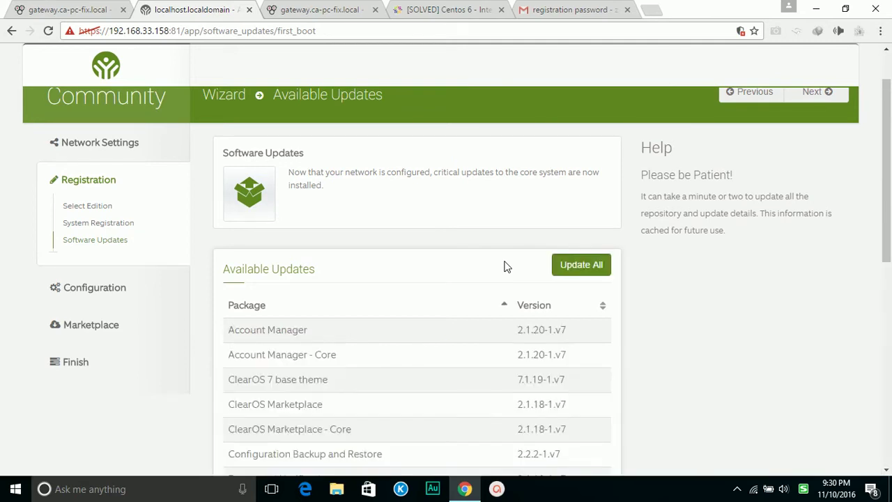
click(568, 272)
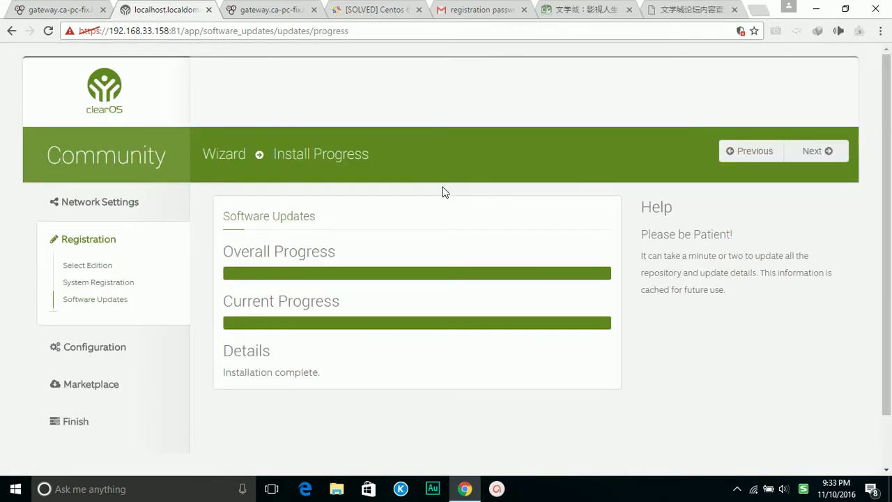
click(814, 151)
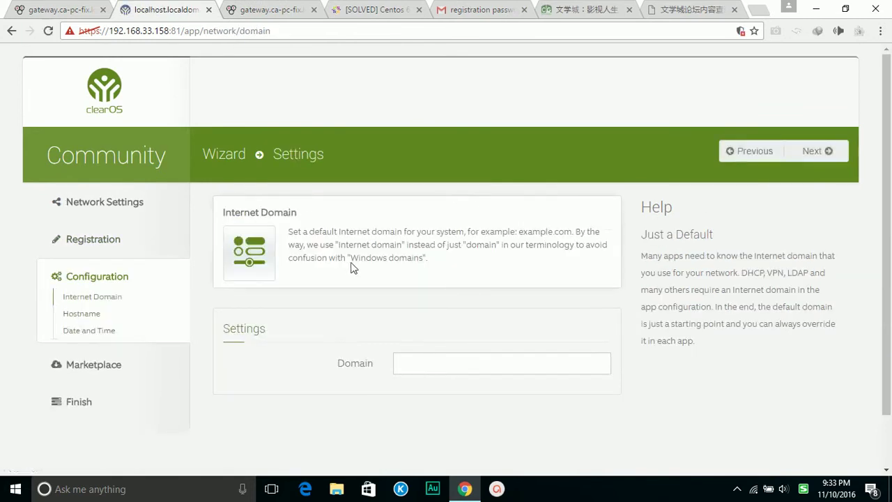
- Set the internet domain to surreyoffice.lan
click(432, 368)
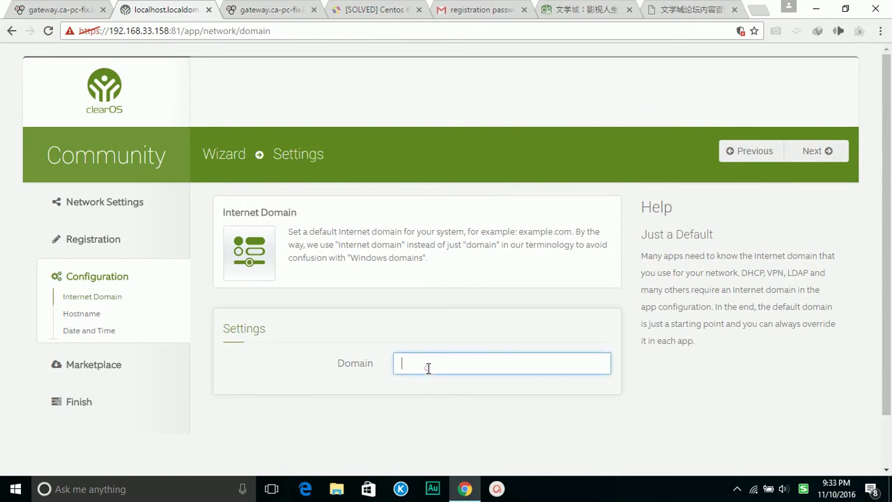
scroll(481, 334, down, 1)
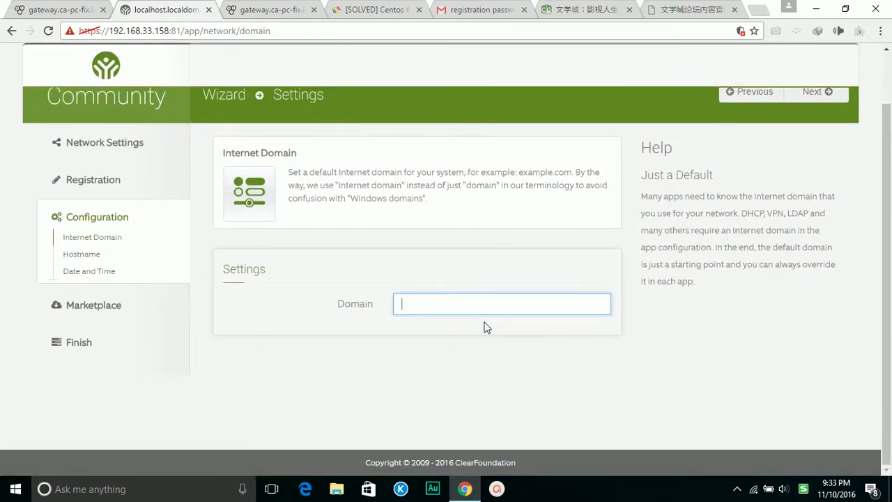
click(474, 298)
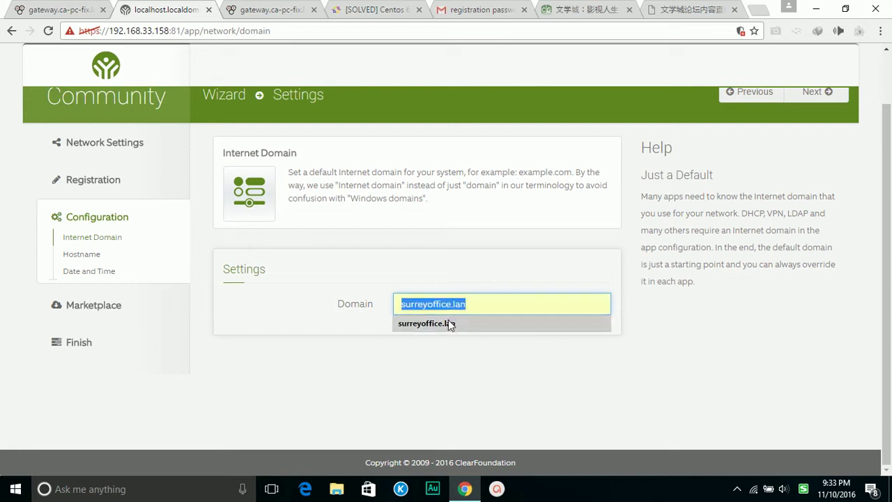
click(448, 321)
click(813, 95)
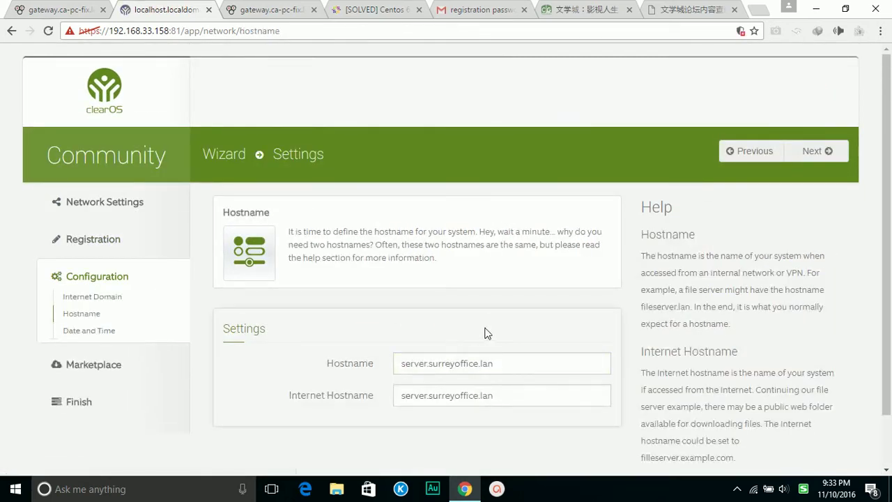
- Replace the Internet Hostname with srvsurrey.powerecbyclear.com and accept the Date and Time settings
click(521, 395)
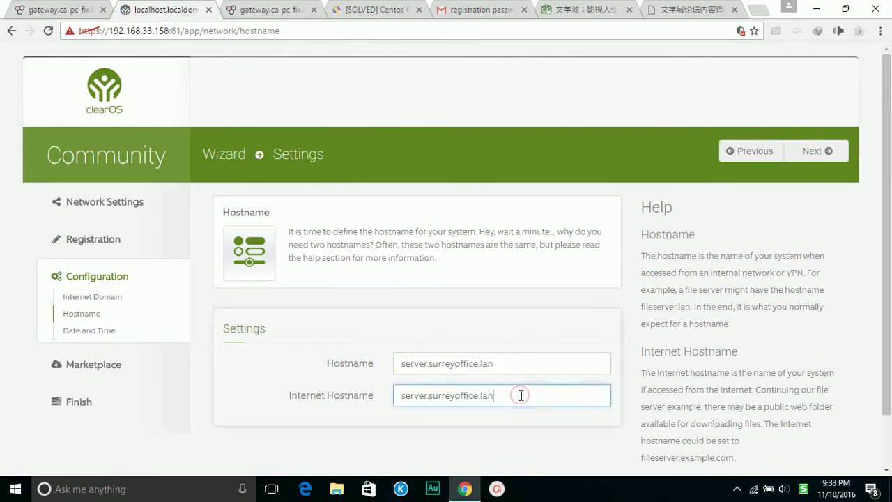
click(521, 396)
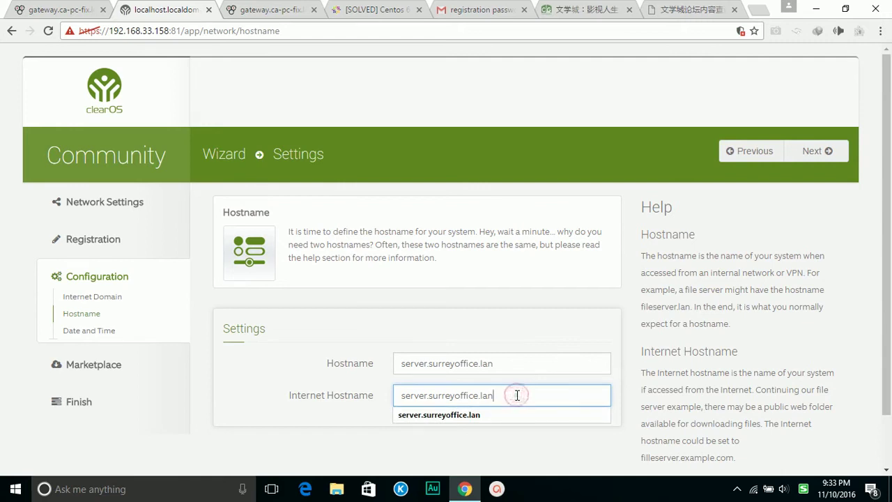
drag(519, 395, 320, 395)
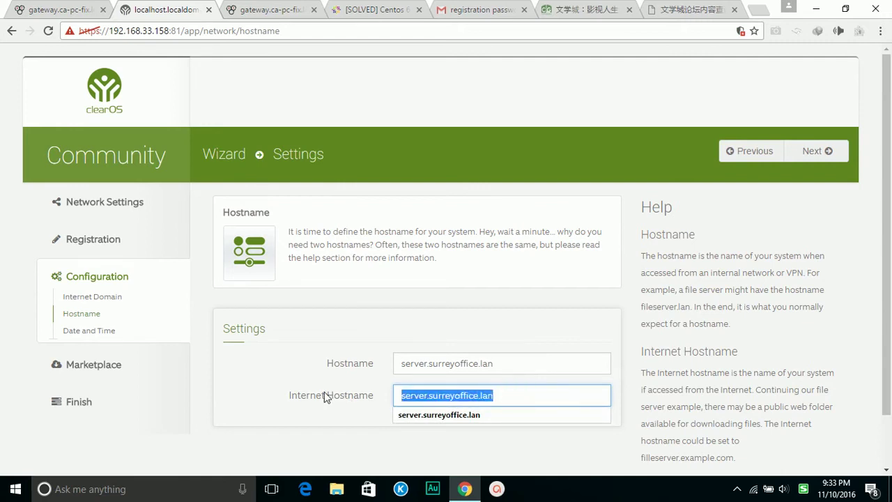
key(BackSpace)
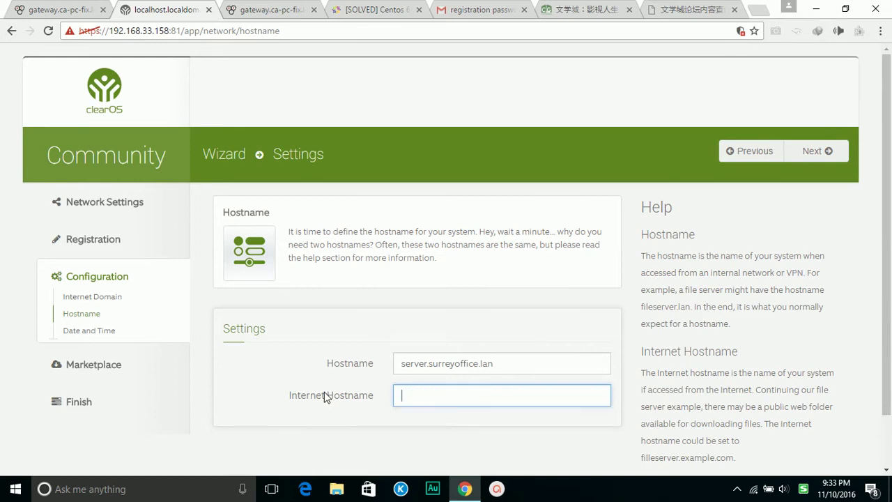
click(445, 437)
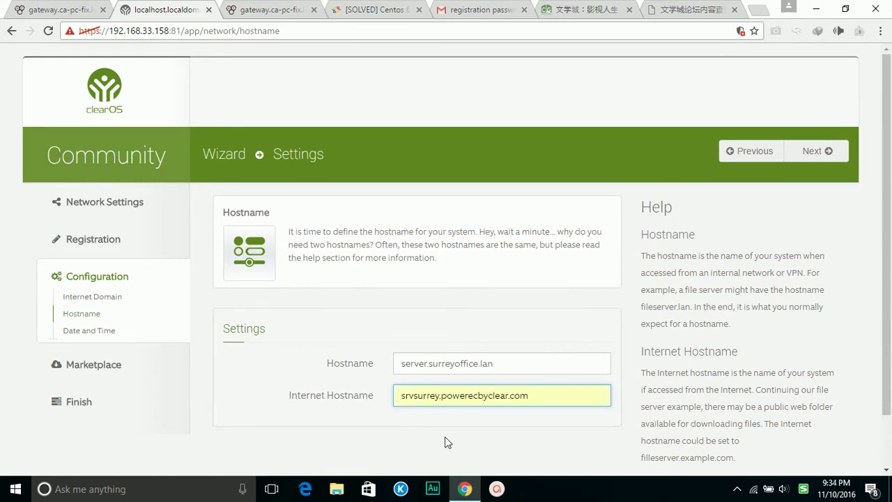
click(803, 153)
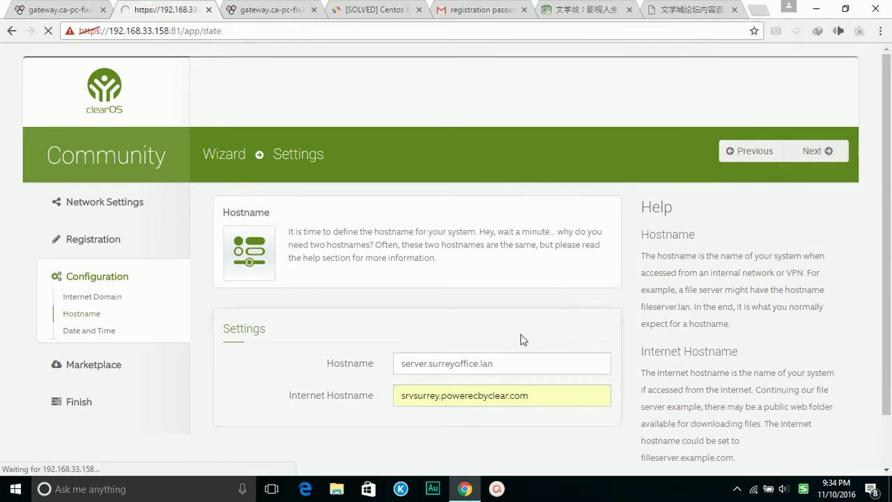
scroll(659, 339, down, 2)
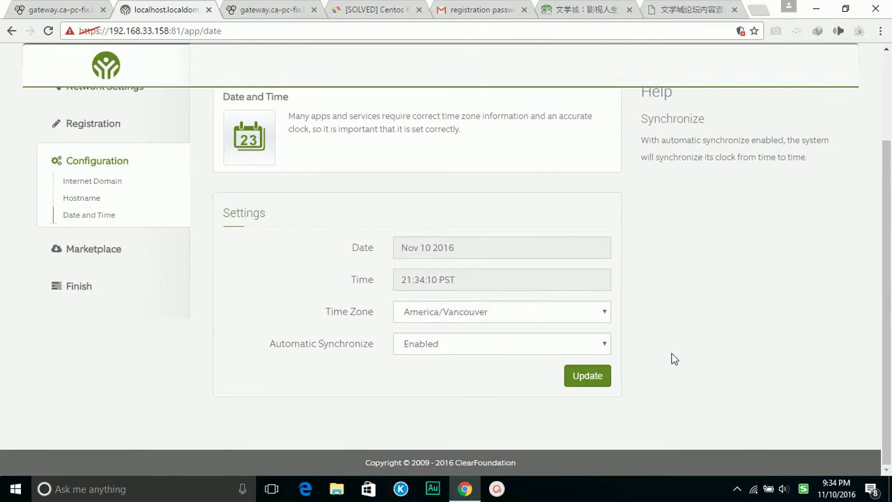
scroll(674, 359, up, 2)
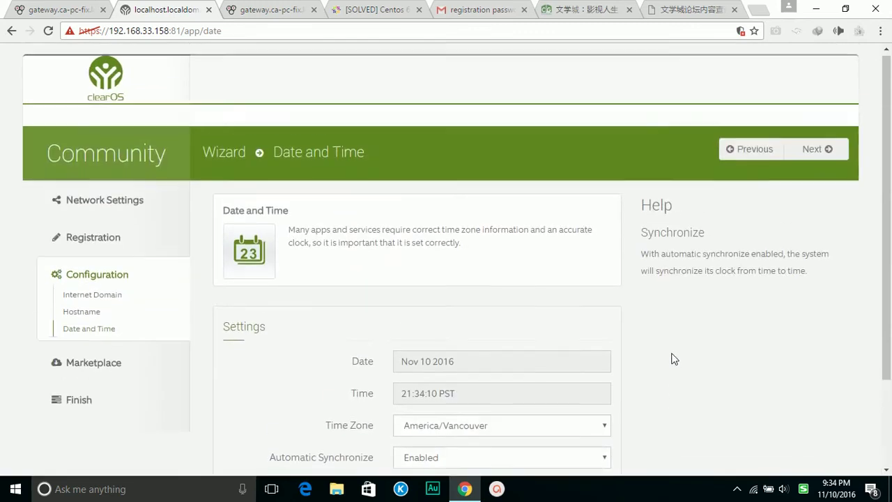
click(814, 152)
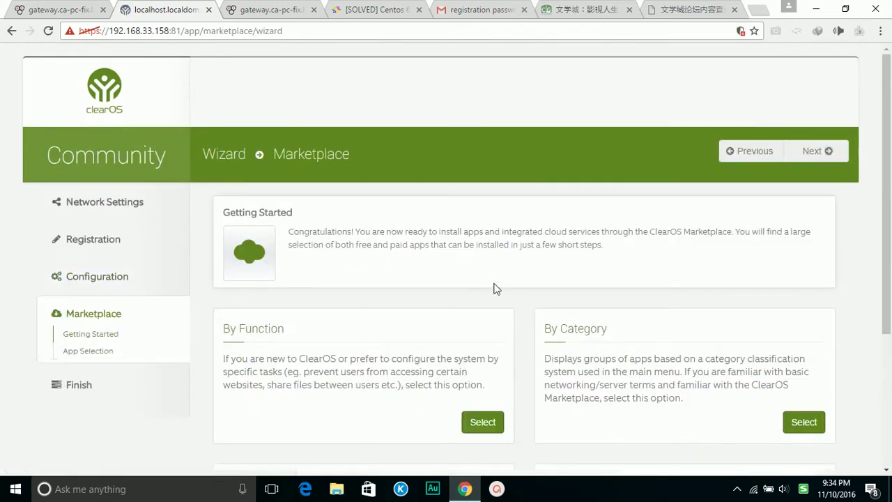
- Dismiss the missing-method error and choose By Function as the Marketplace app selection method
scroll(524, 288, down, 1)
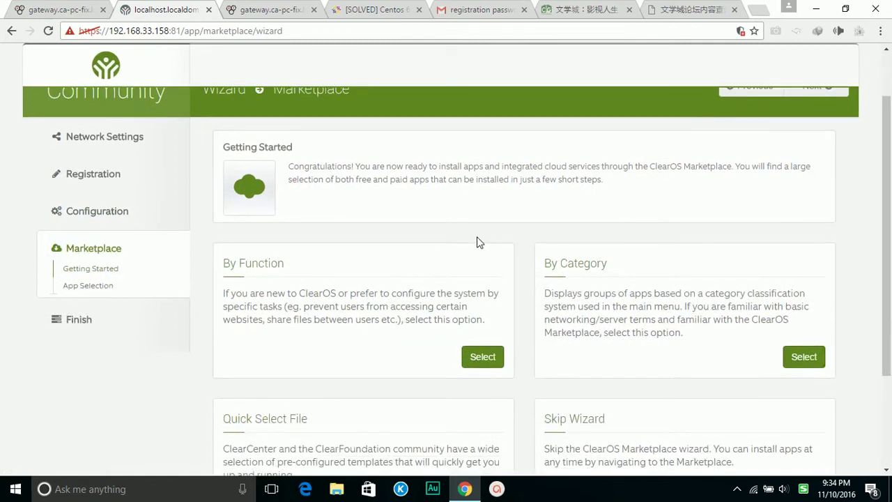
scroll(492, 279, down, 1)
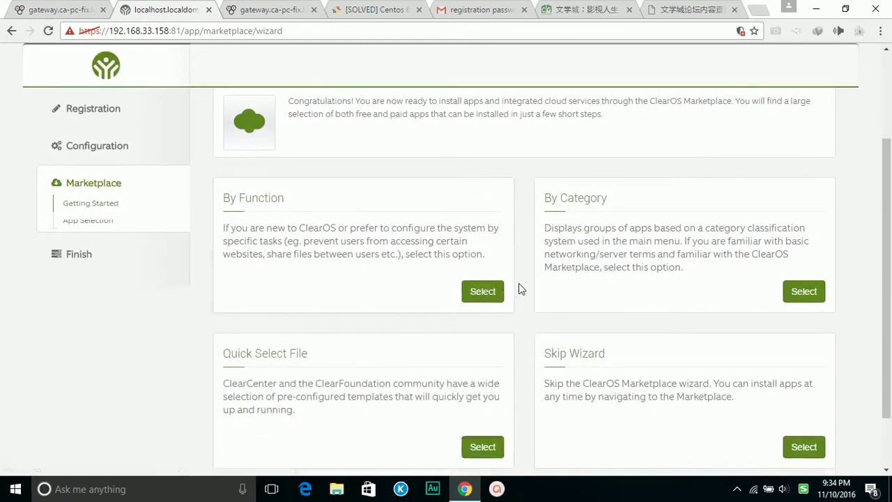
scroll(519, 283, up, 2)
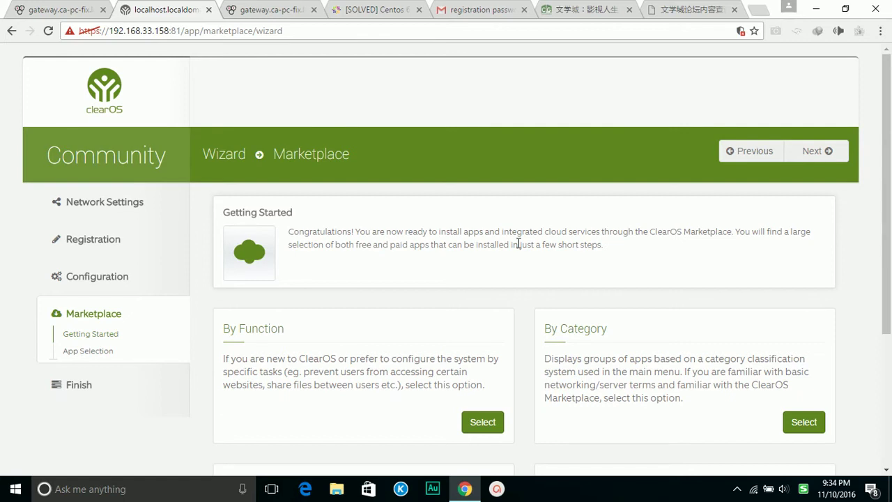
scroll(518, 244, down, 3)
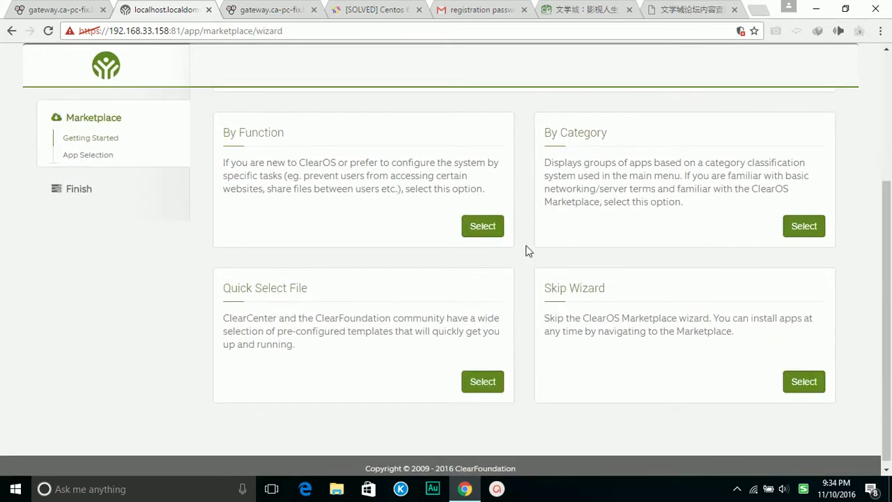
scroll(572, 291, up, 3)
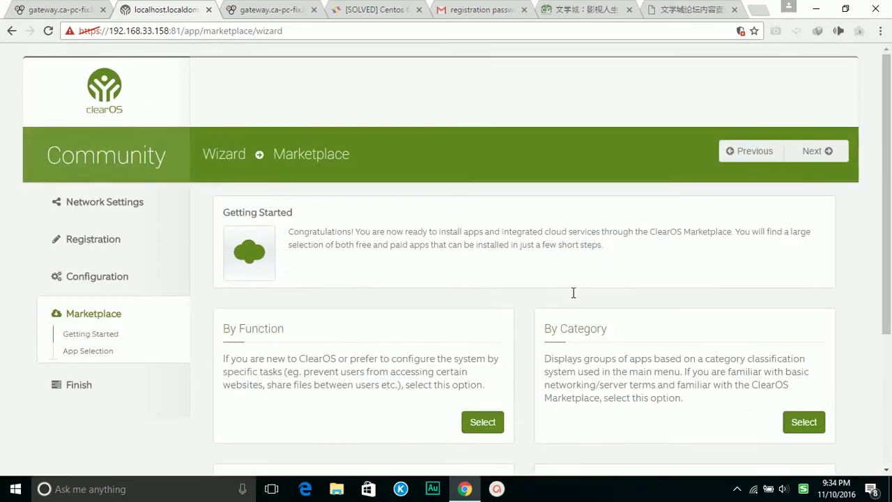
click(824, 150)
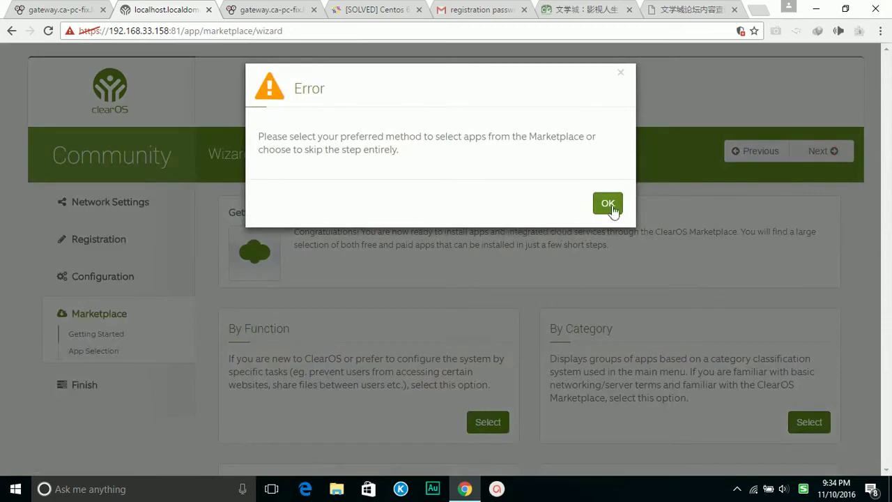
click(608, 204)
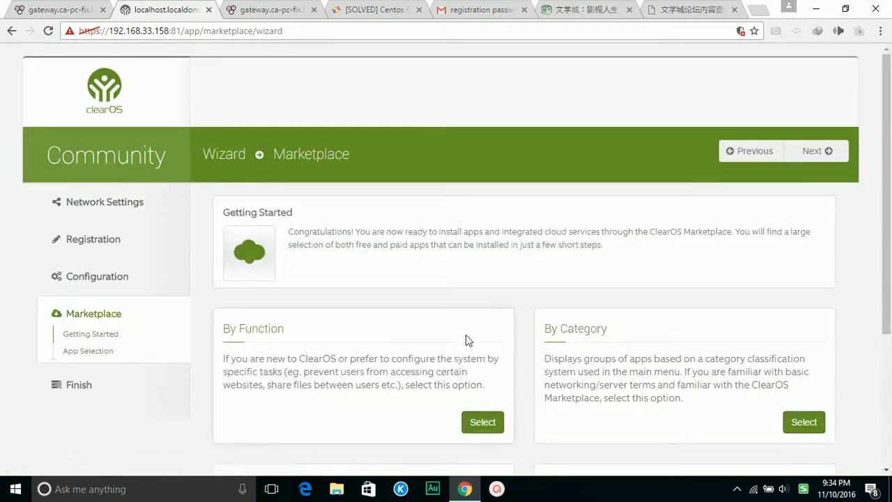
click(486, 426)
click(828, 150)
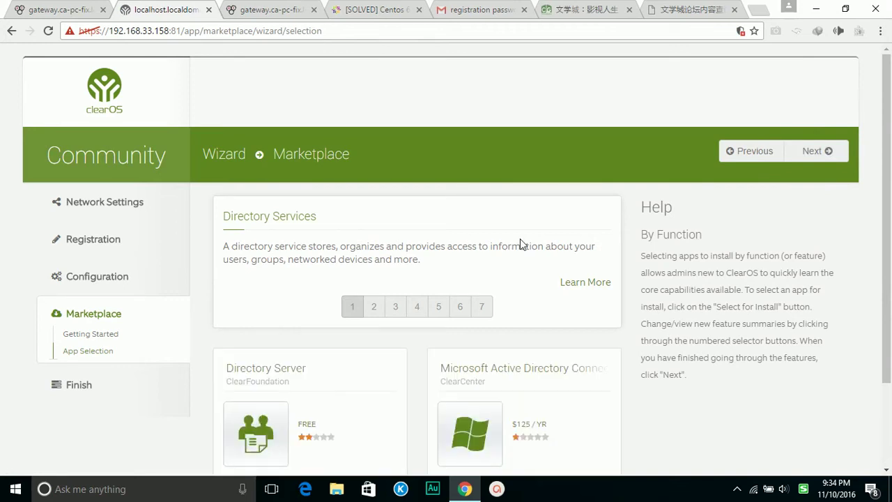
- Mark Directory Server for install, then finish and confirm the wizard with that app
scroll(521, 238, down, 3)
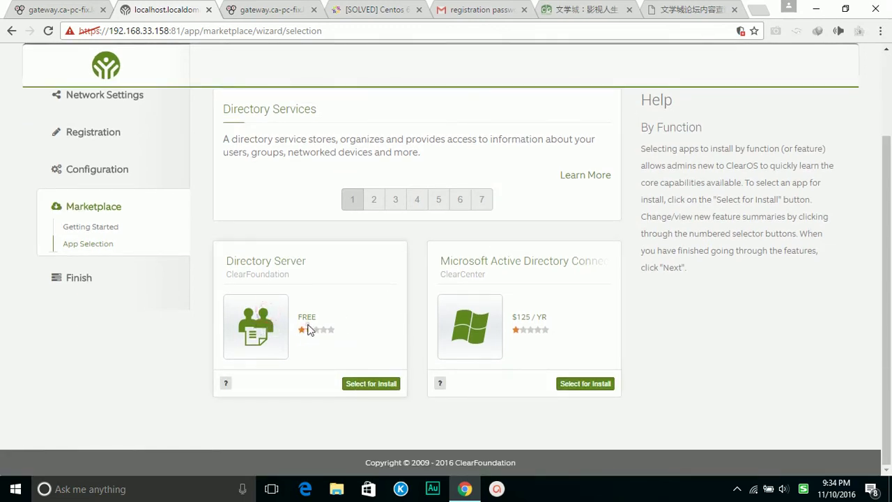
click(366, 384)
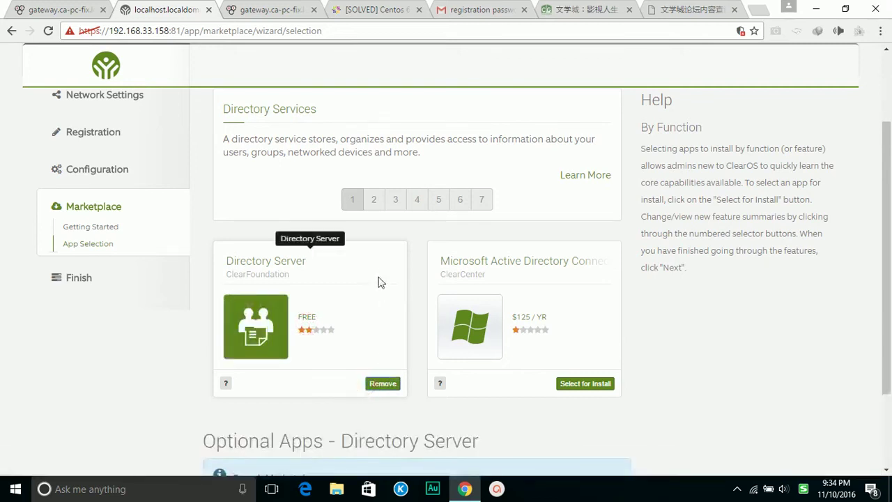
scroll(393, 325, down, 3)
scroll(395, 319, up, 2)
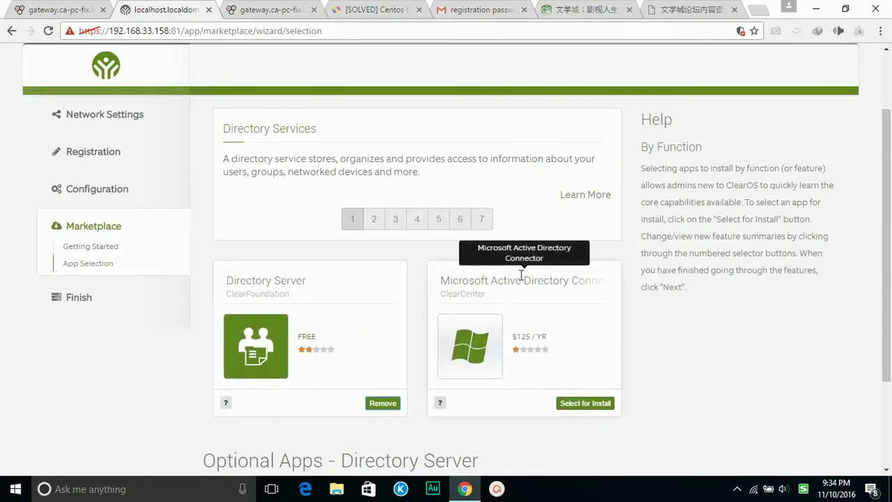
scroll(478, 199, up, 2)
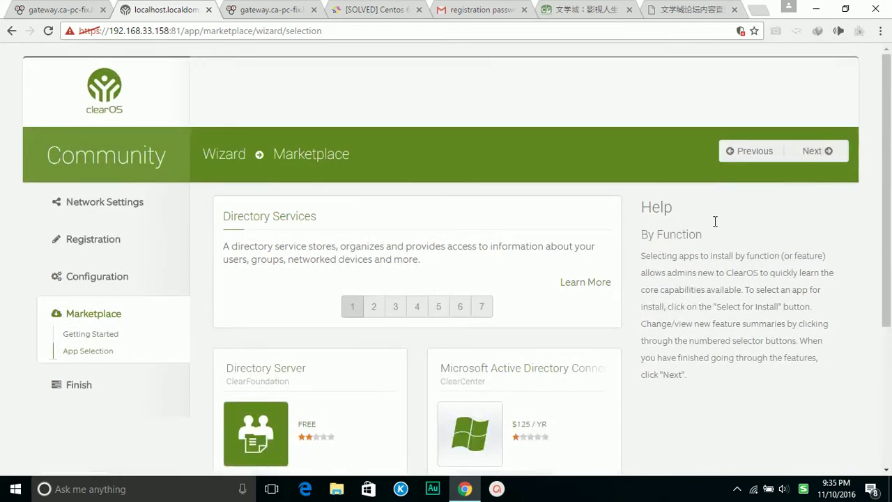
click(809, 154)
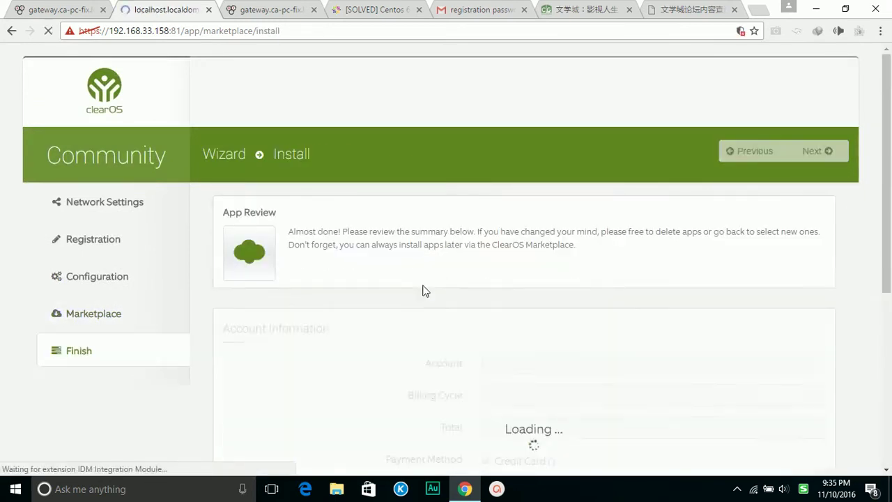
click(815, 152)
click(542, 219)
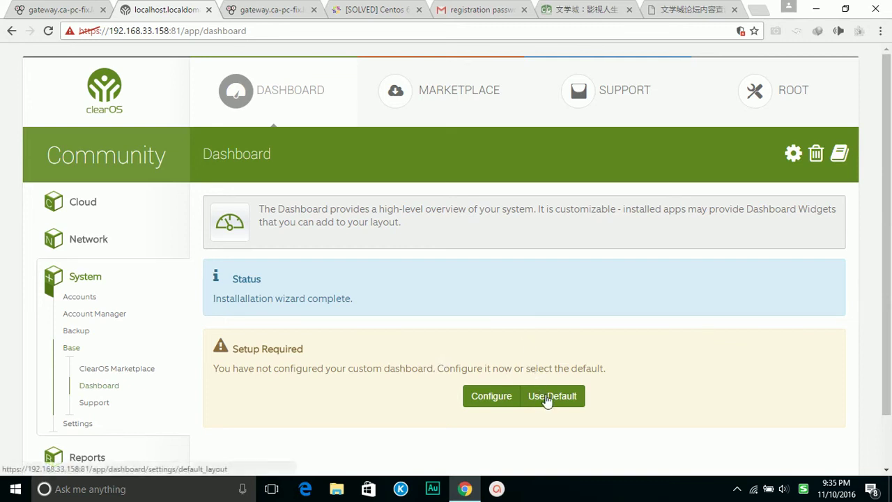
- Start from the default layout with Shutdown / Restart first and Events - Last 24 Hours at the bottom
click(571, 397)
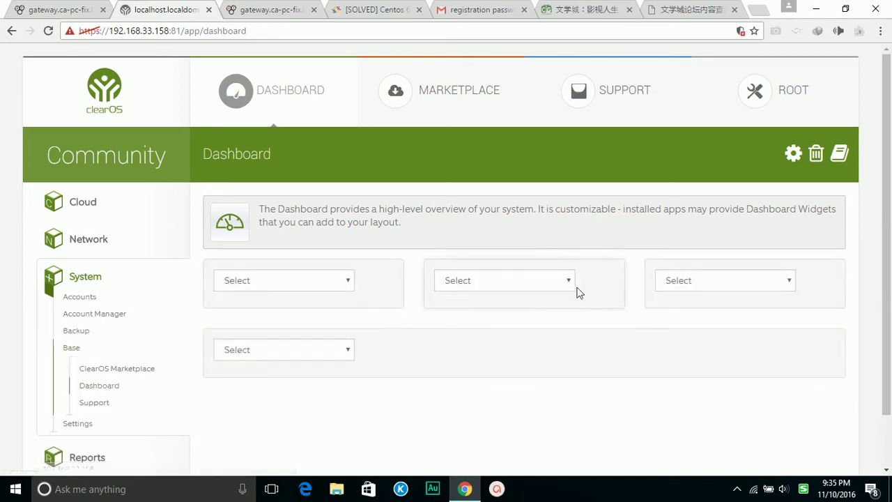
click(348, 280)
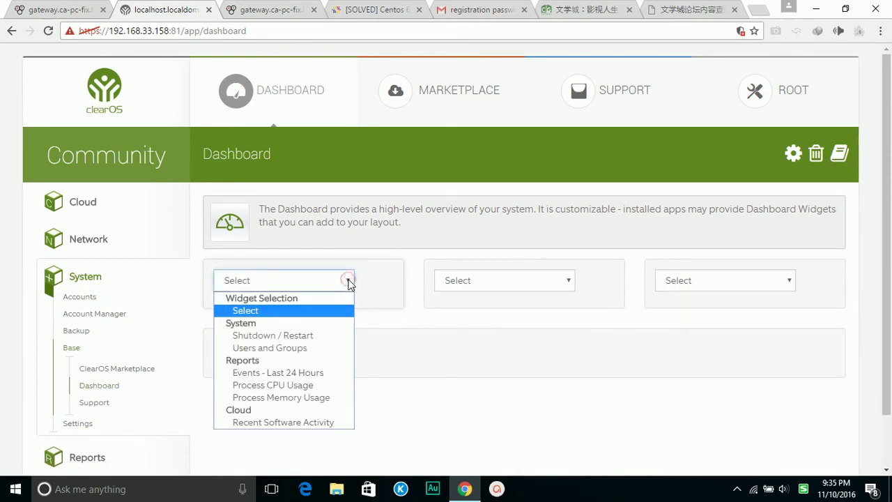
click(273, 336)
click(523, 281)
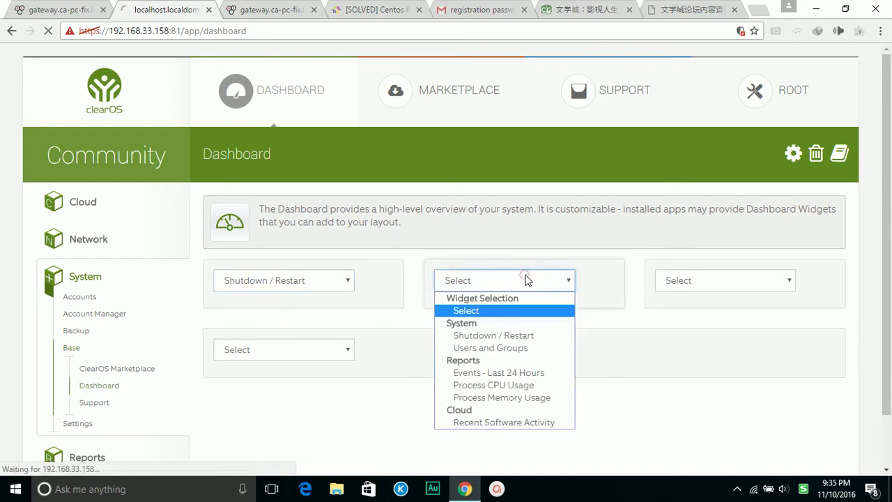
click(518, 287)
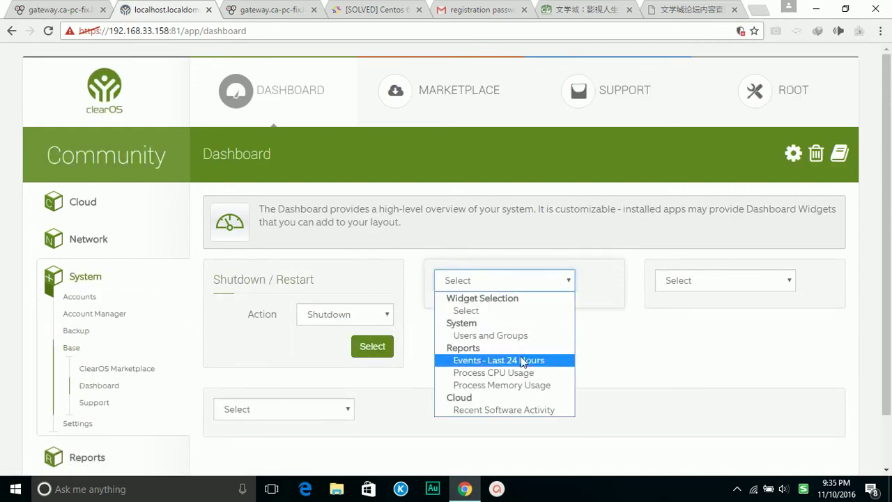
click(343, 414)
click(303, 345)
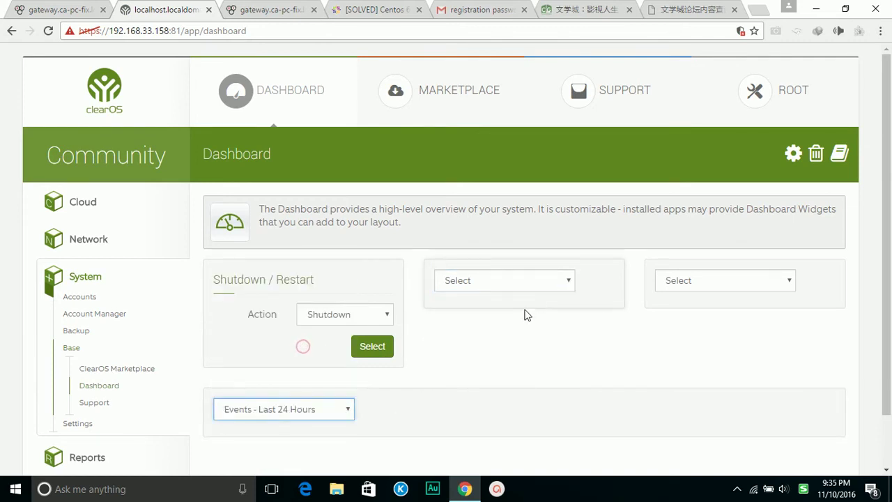
- Put Process CPU Usage in the second slot and Recent Software Activity in the third
click(543, 285)
click(544, 287)
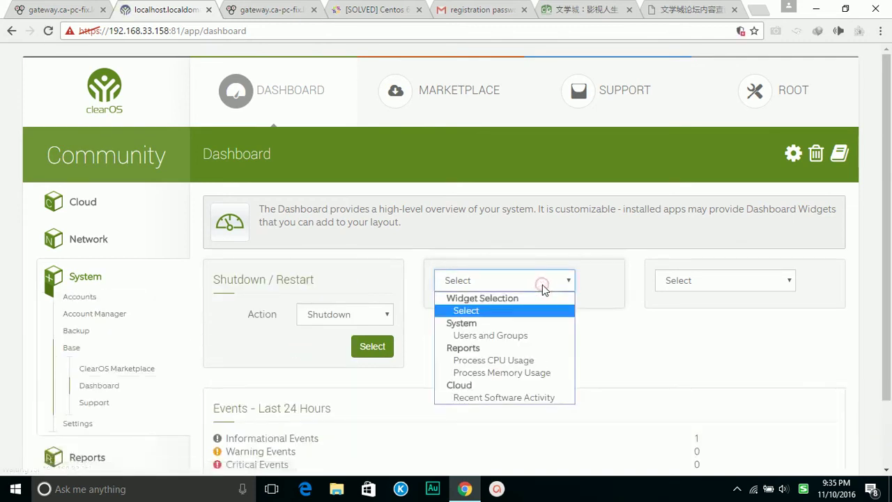
click(521, 362)
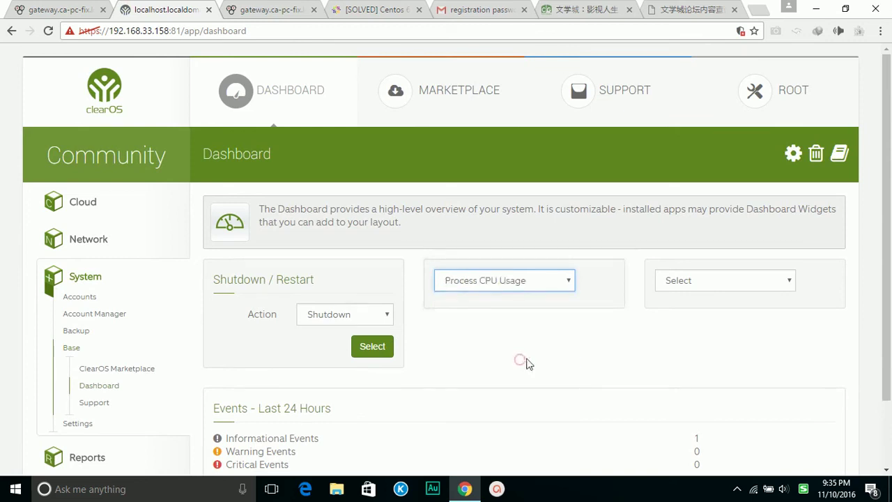
click(709, 282)
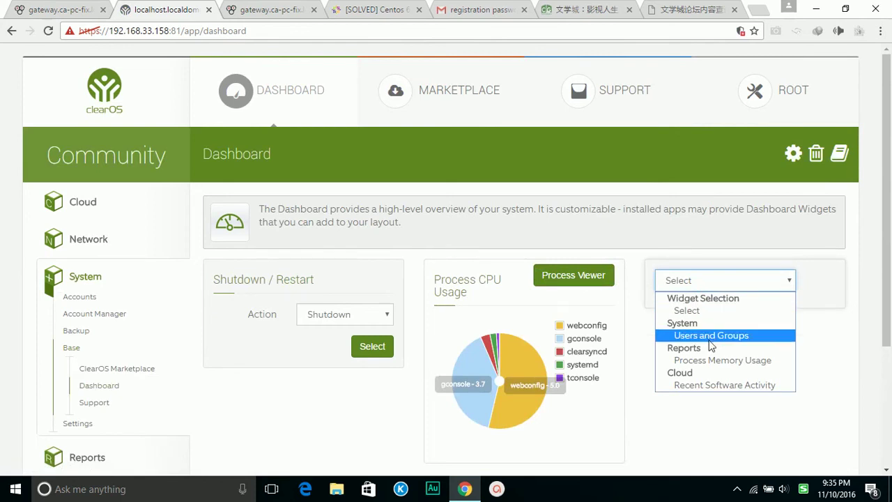
click(719, 385)
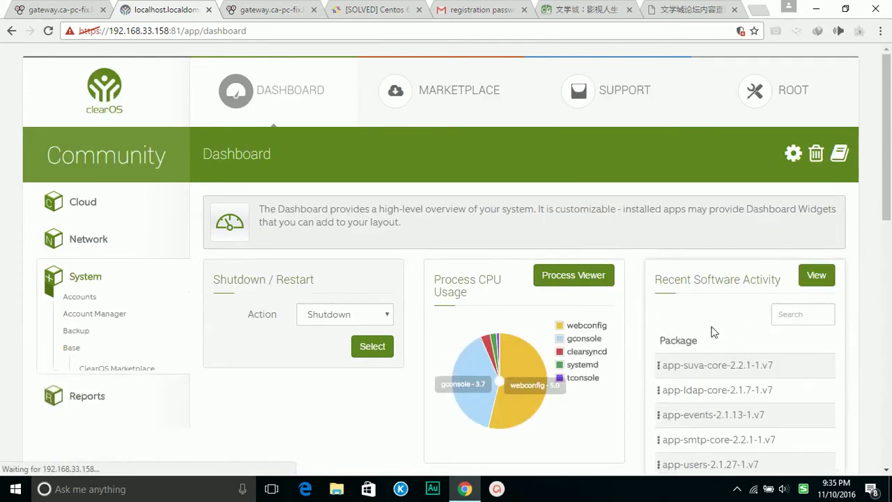
scroll(704, 333, down, 1)
scroll(704, 333, down, 2)
scroll(727, 295, up, 2)
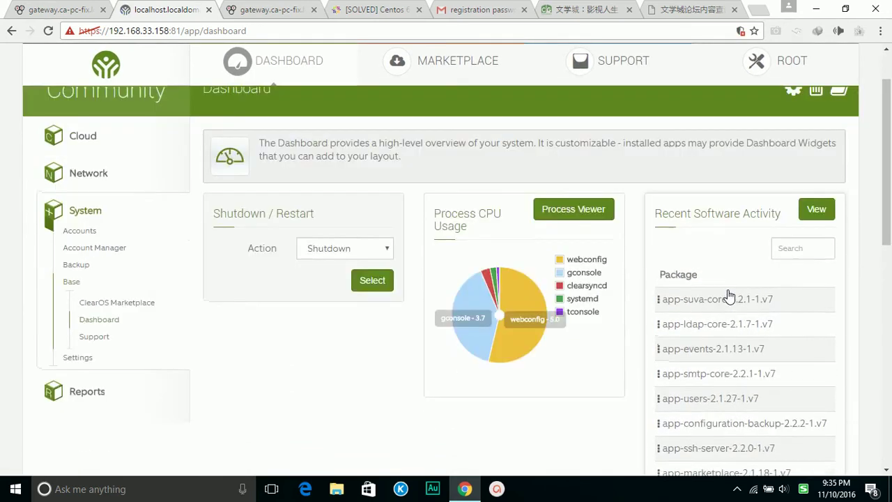
scroll(681, 306, down, 7)
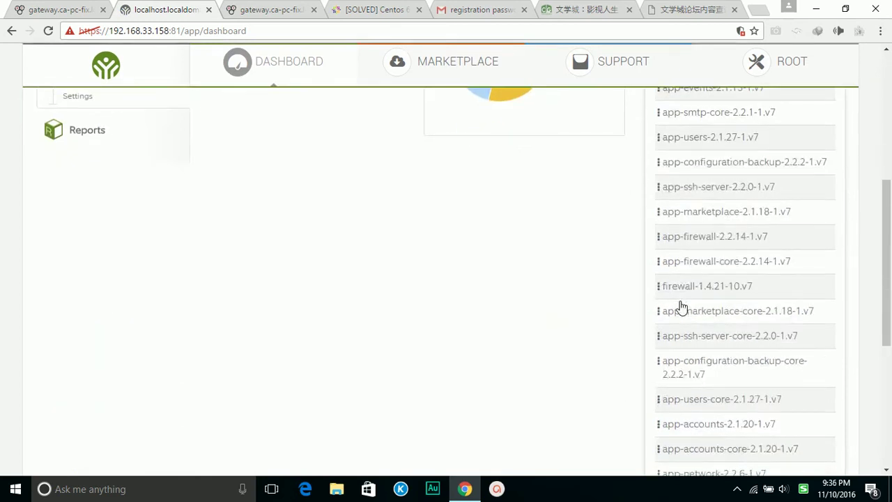
scroll(682, 307, up, 7)
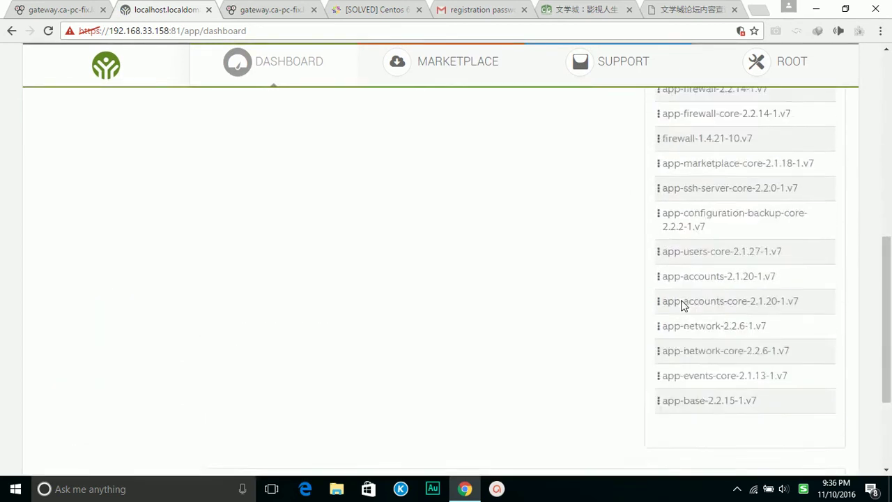
scroll(685, 307, up, 2)
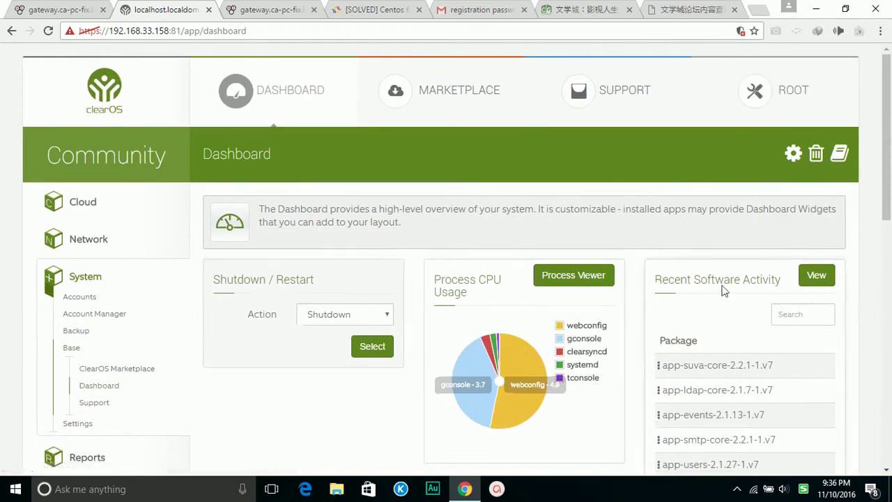
scroll(769, 299, down, 9)
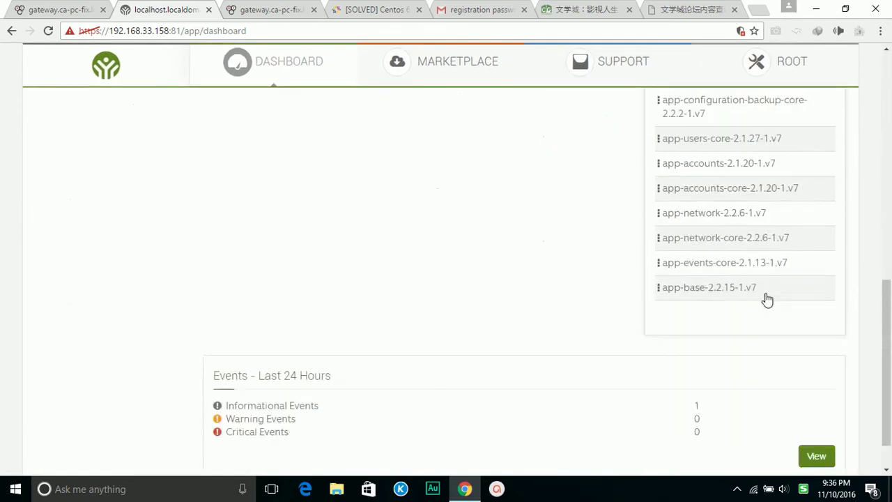
scroll(780, 348, up, 9)
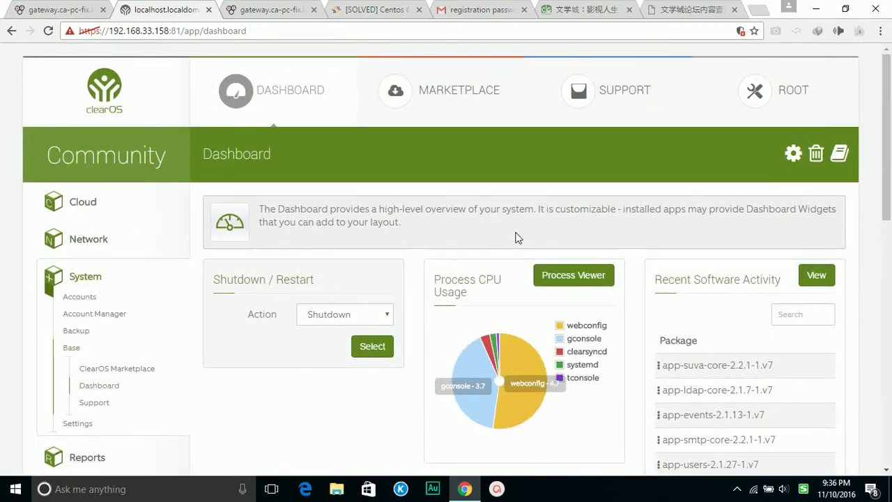
scroll(509, 237, down, 7)
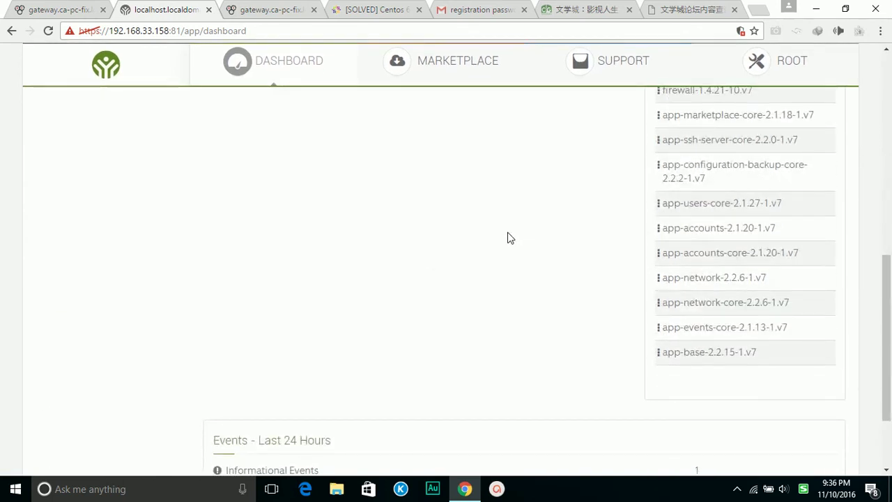
scroll(508, 237, down, 2)
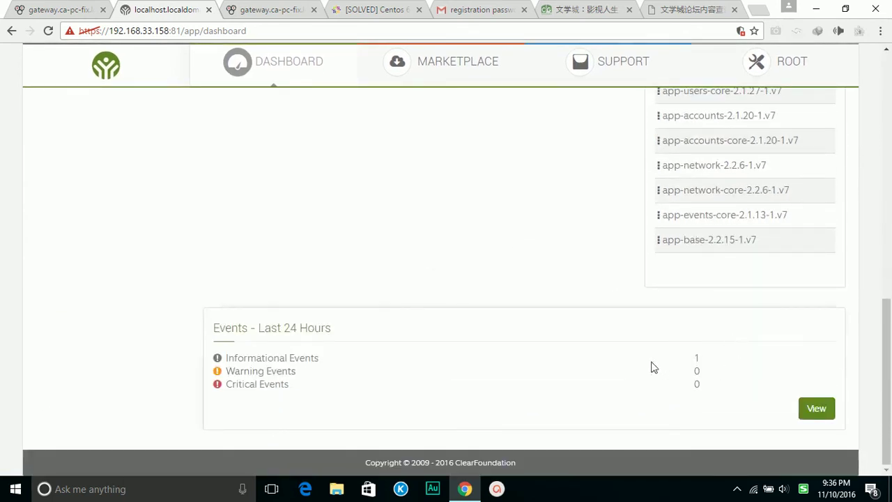
scroll(654, 368, up, 9)
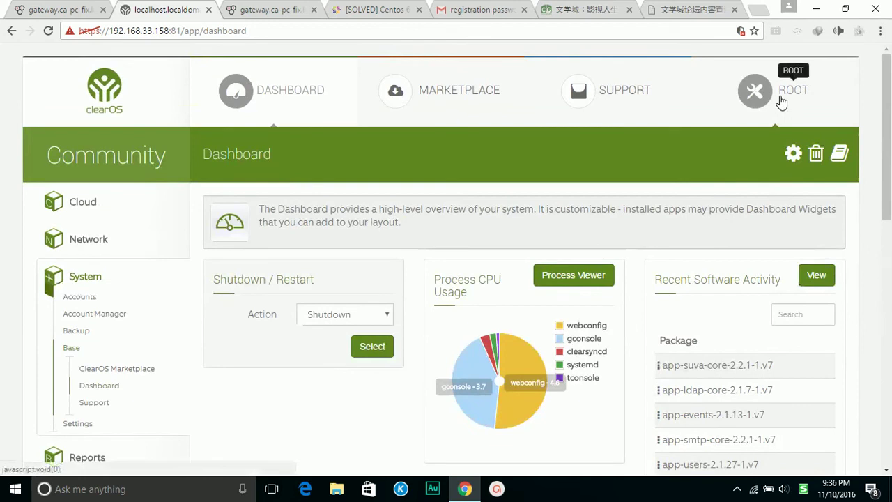
click(279, 103)
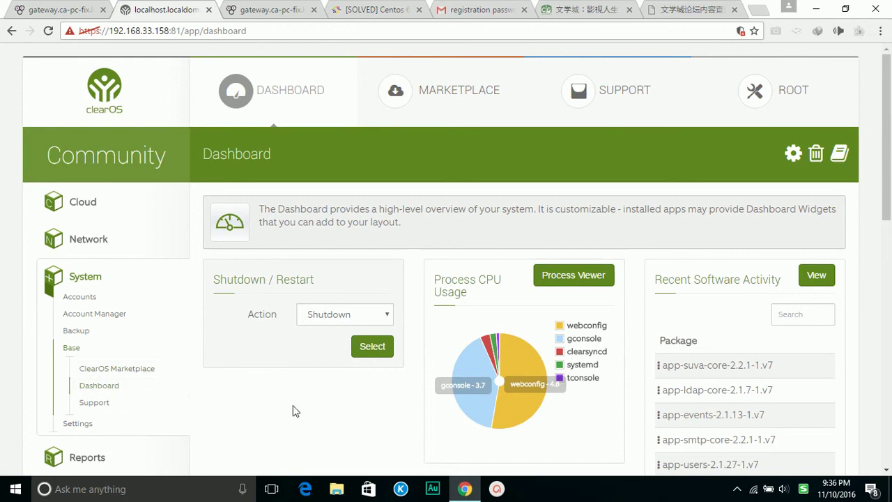
scroll(321, 401, down, 3)
scroll(359, 384, up, 3)
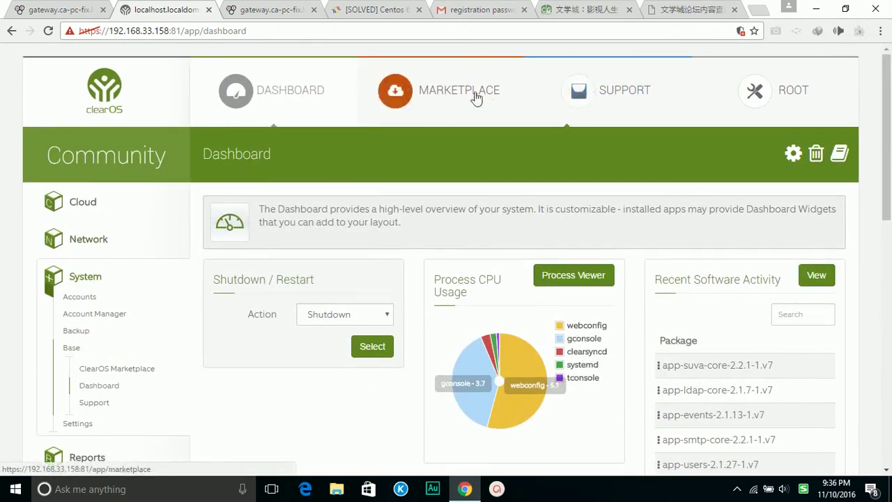
click(450, 94)
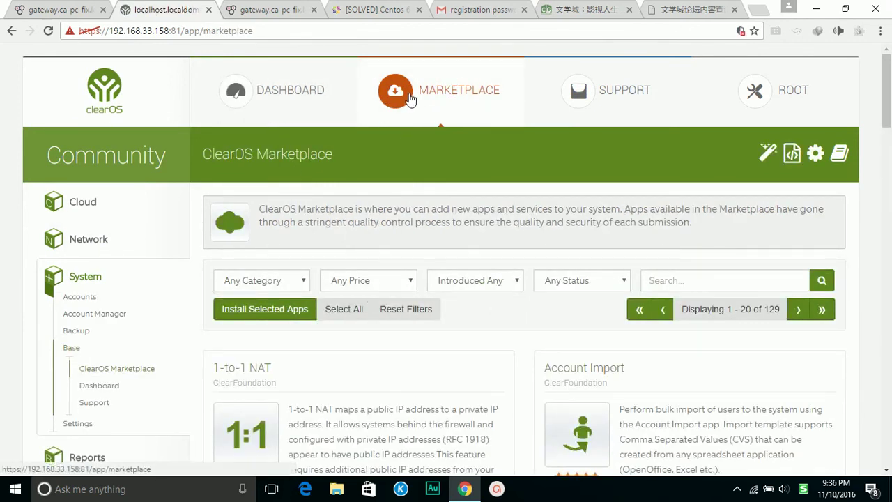
- Mark 1-to-1 NAT for installation in the Marketplace catalogue
scroll(469, 334, down, 2)
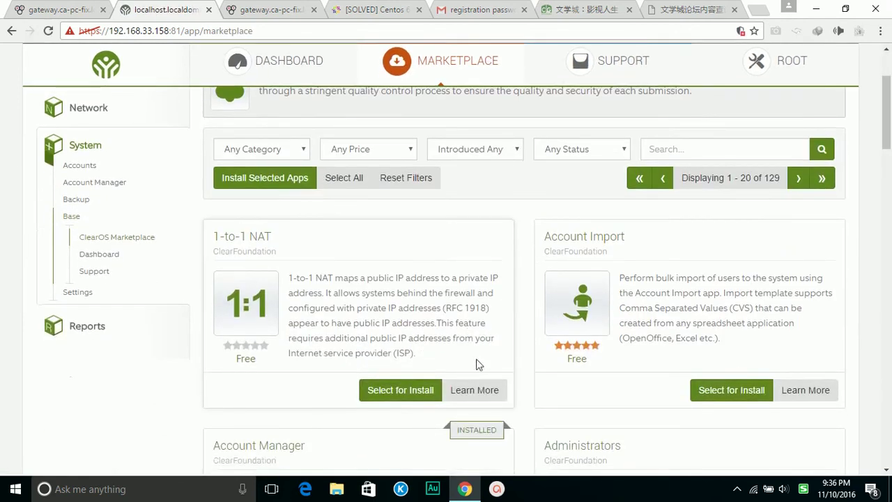
scroll(508, 323, up, 2)
scroll(491, 329, down, 3)
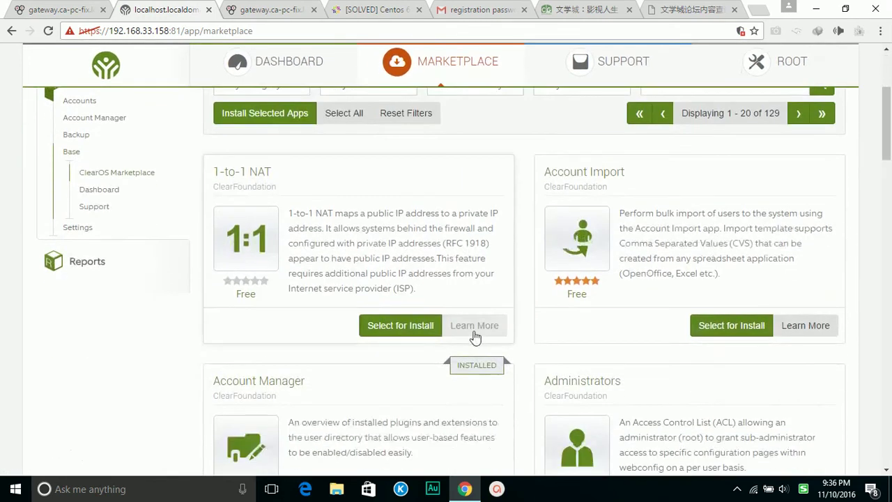
click(388, 336)
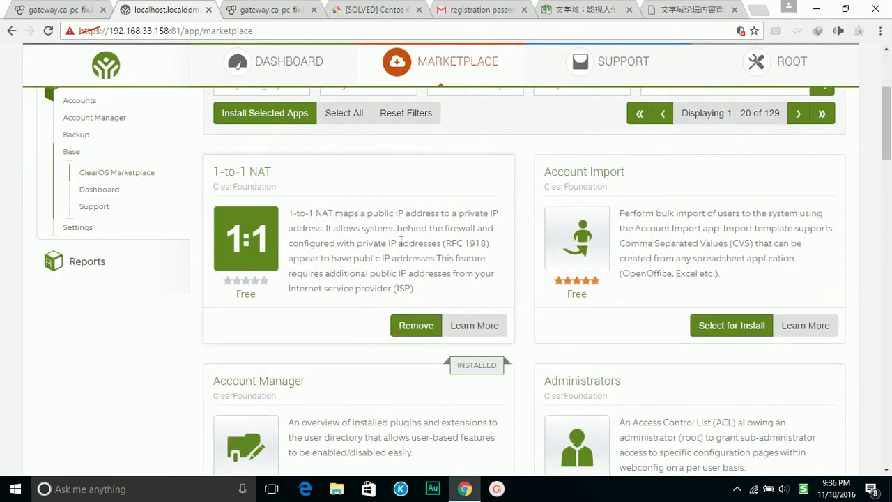
- Mark BackupPC for installation further down the catalogue
scroll(576, 255, down, 2)
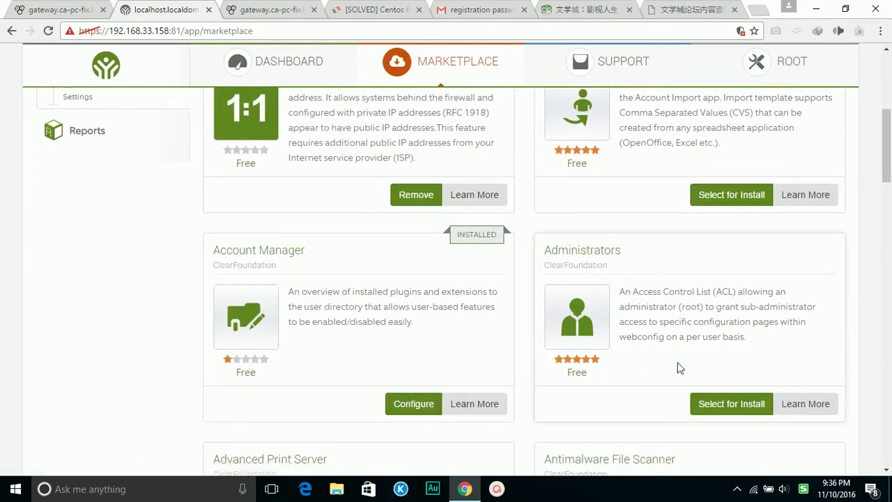
scroll(706, 322, down, 3)
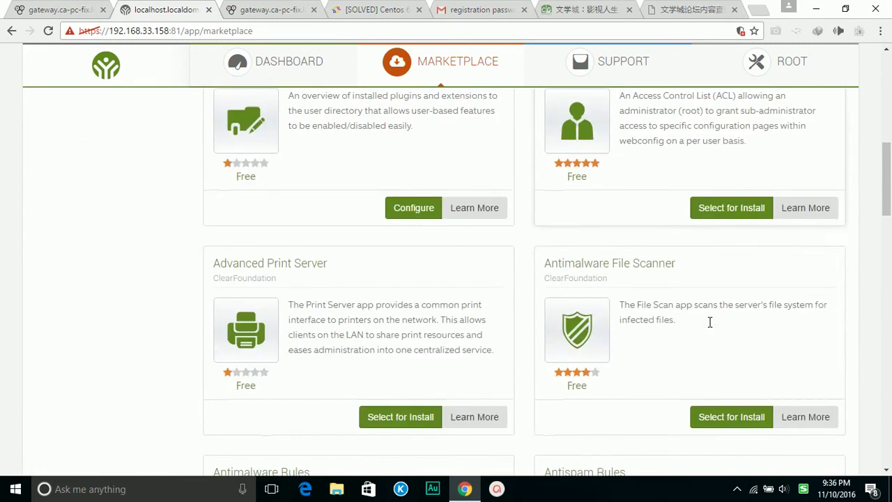
scroll(472, 355, down, 2)
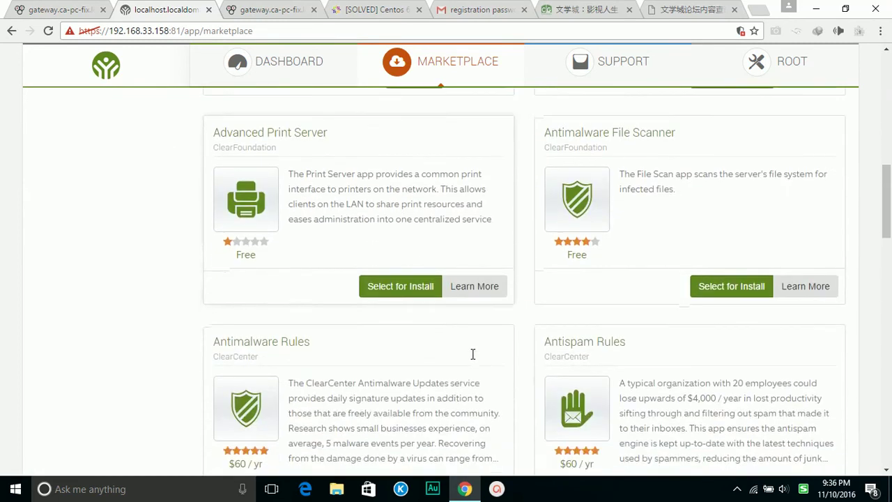
scroll(486, 355, down, 3)
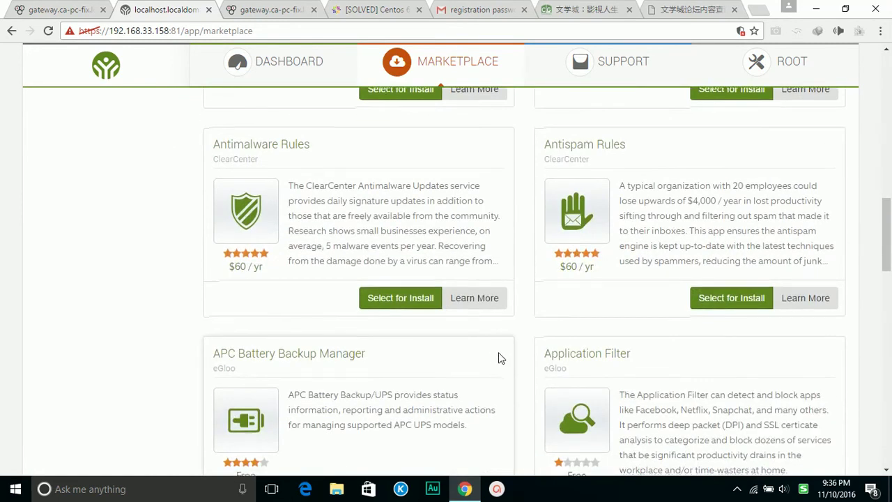
scroll(500, 358, down, 3)
scroll(506, 356, down, 2)
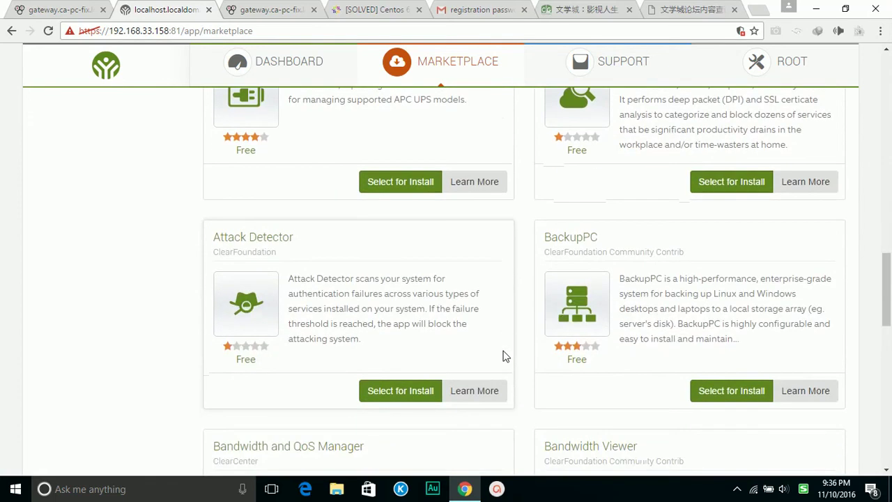
click(739, 390)
- Review the App Install List holding 1-to-1 NAT, BackupPC and Directory Server
scroll(760, 349, up, 14)
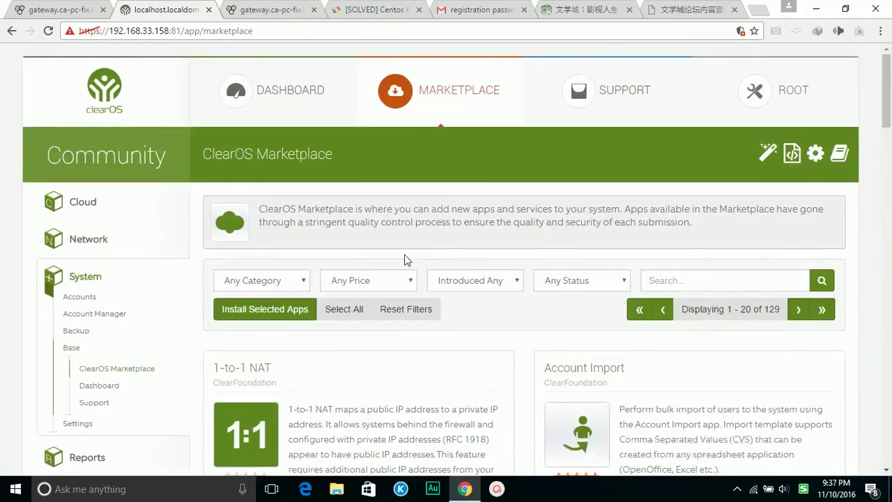
scroll(582, 293, down, 15)
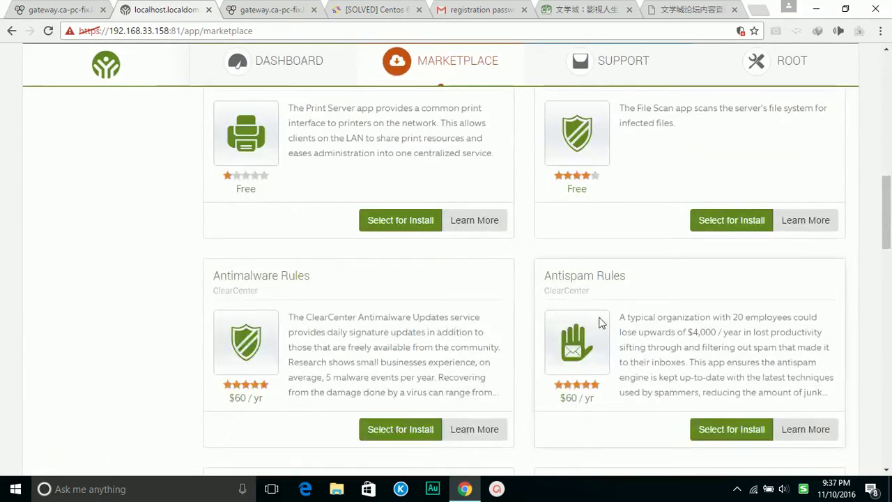
scroll(623, 333, down, 8)
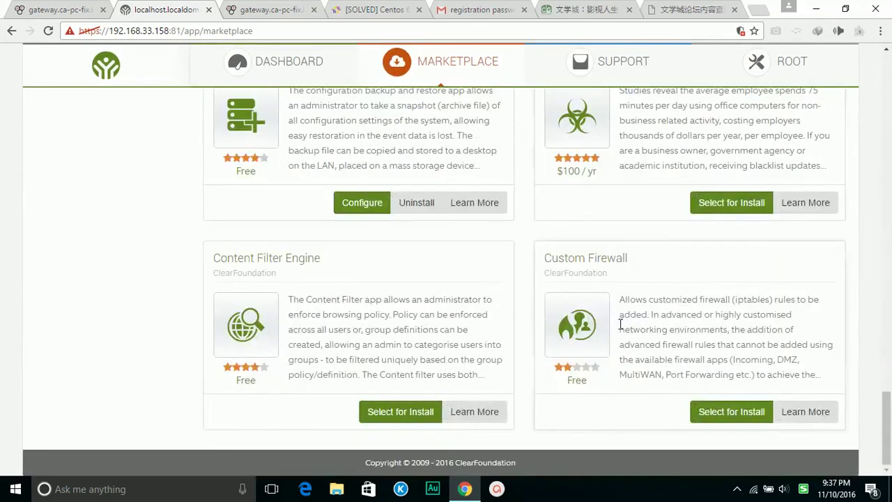
scroll(620, 324, up, 20)
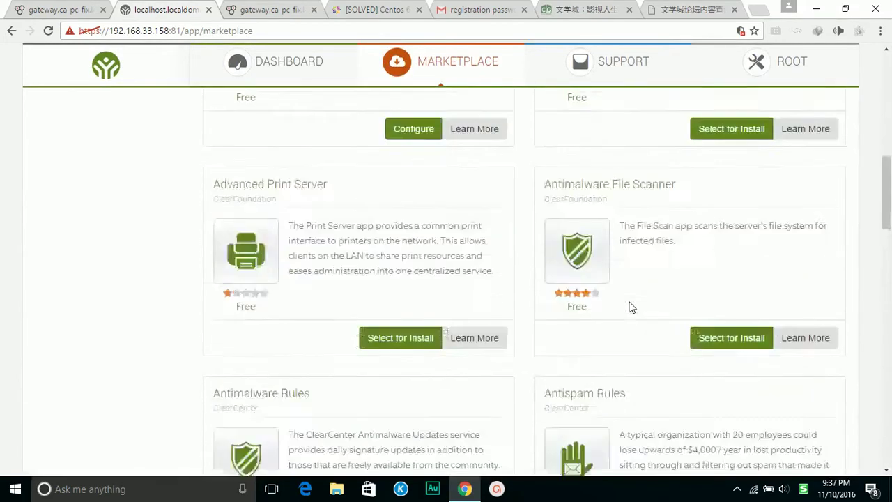
scroll(631, 301, up, 5)
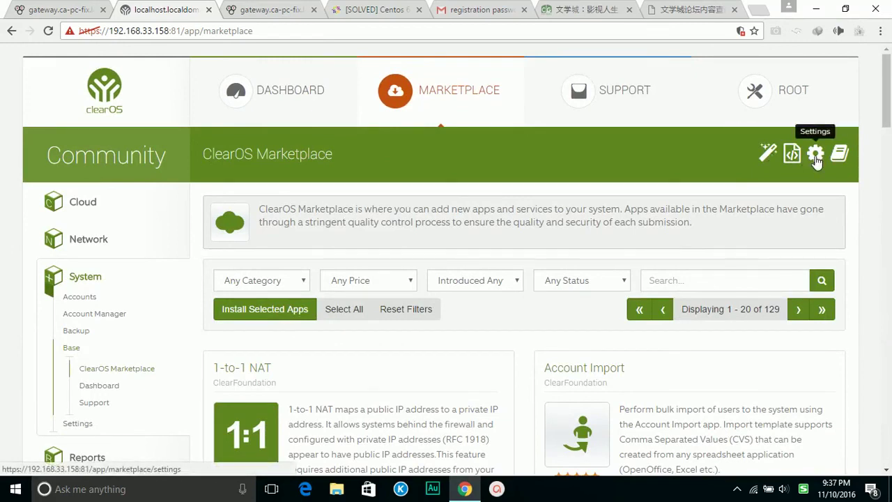
click(277, 315)
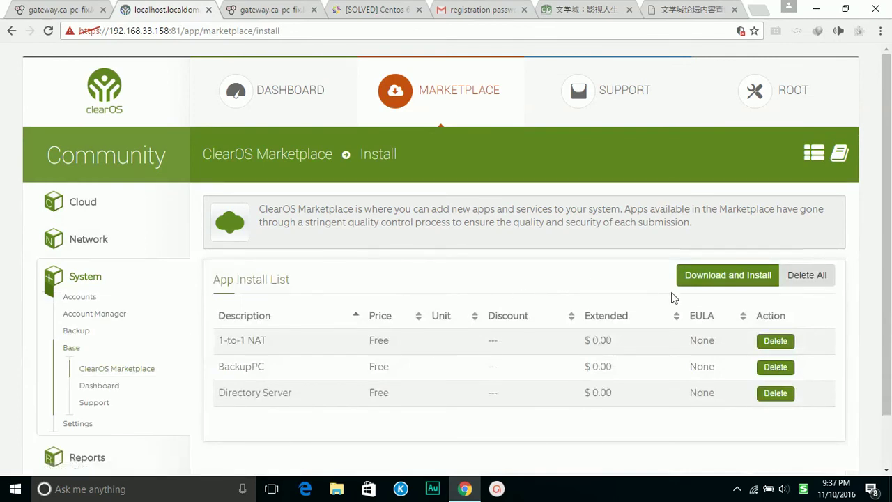
- Download and install the queued 1-to-1 NAT, BackupPC and Directory Server apps
click(721, 275)
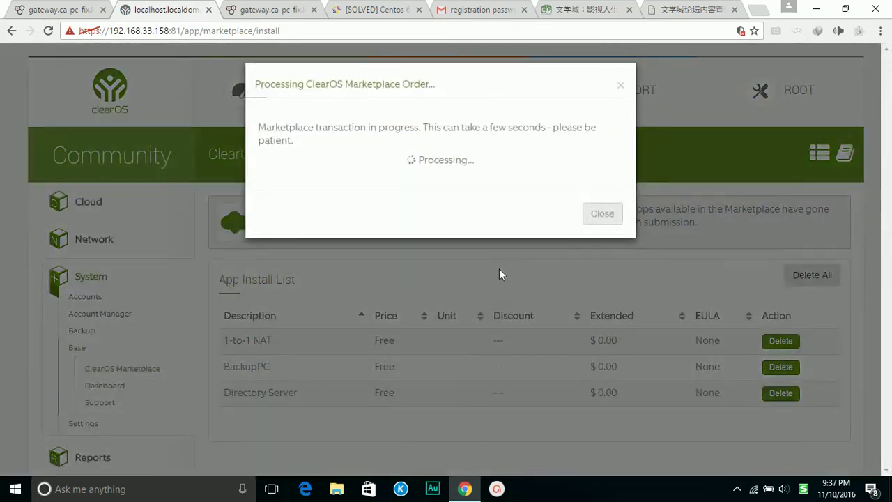